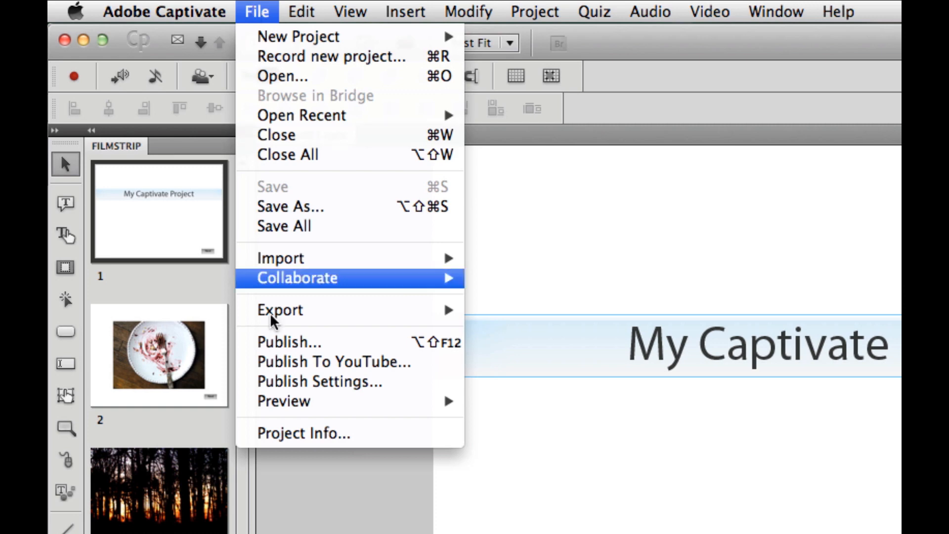
- Start publishing the project and choose the myProject folder on the Desktop as the output folder
{"action": "left_click", "coordinate": [295, 342]}
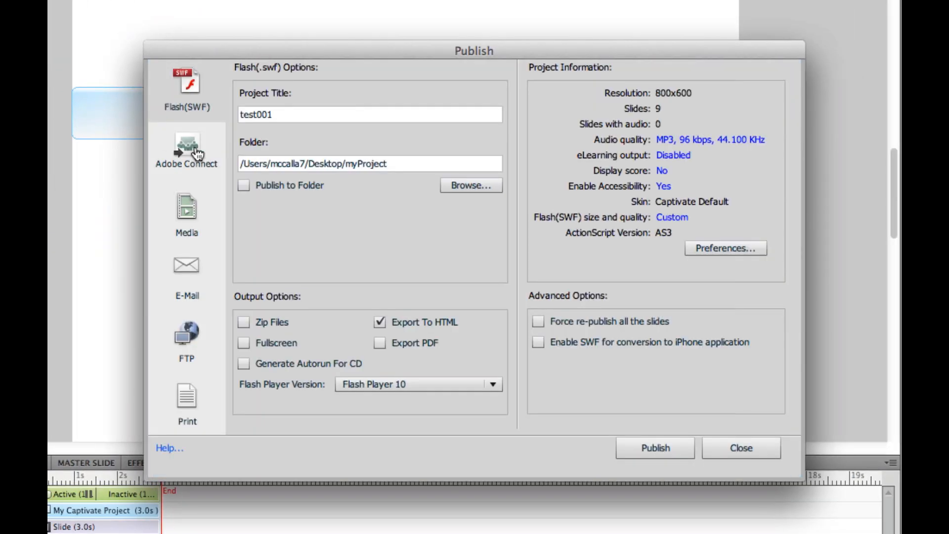
{"action": "left_click", "coordinate": [483, 186]}
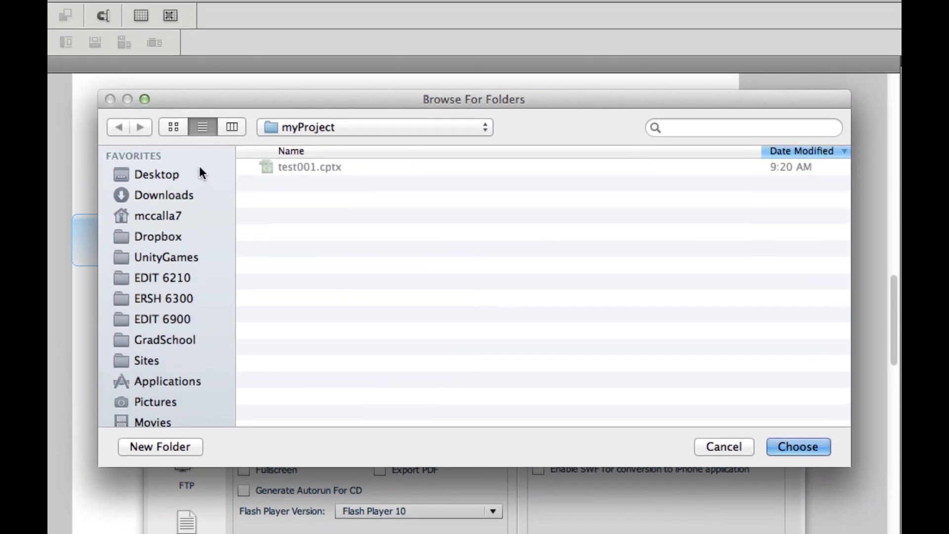
{"action": "left_click", "coordinate": [333, 127]}
{"action": "left_click", "coordinate": [331, 140]}
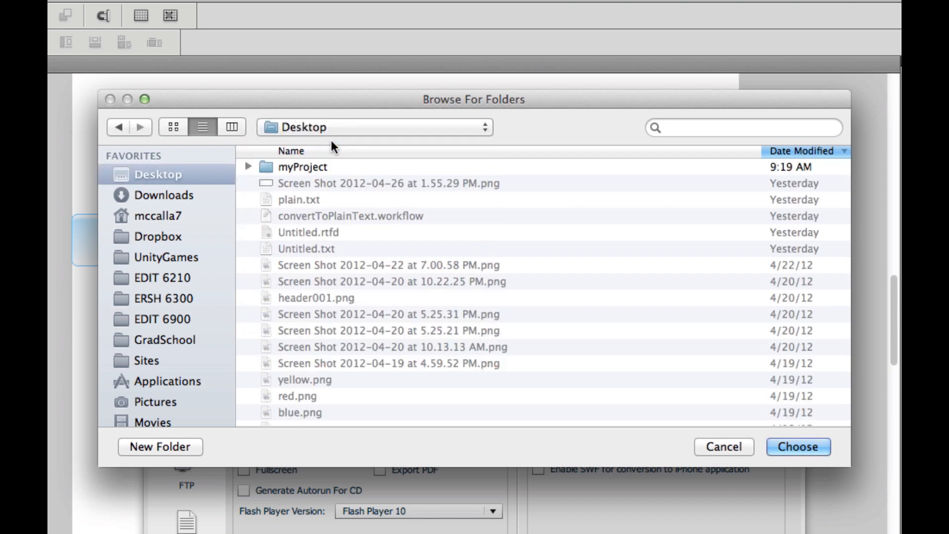
{"action": "left_click", "coordinate": [307, 166]}
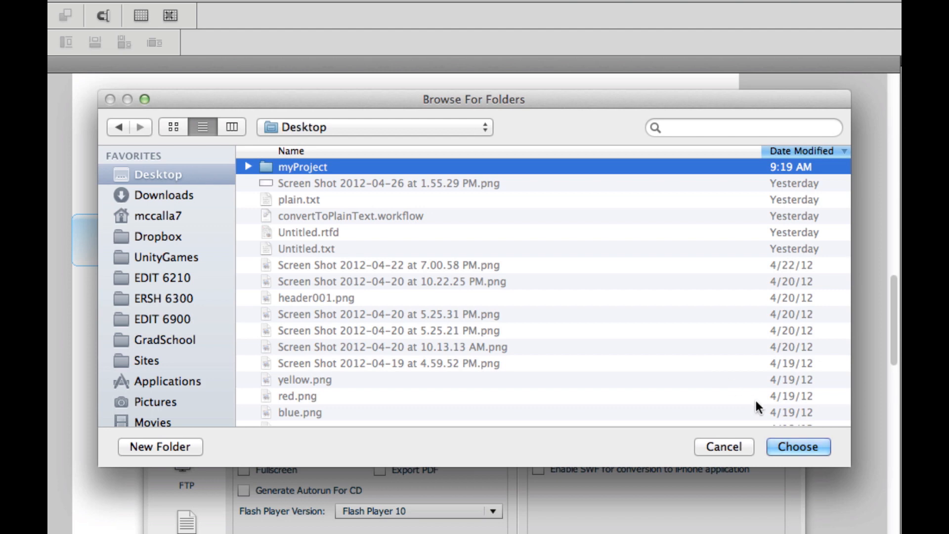
{"action": "left_click", "coordinate": [808, 444]}
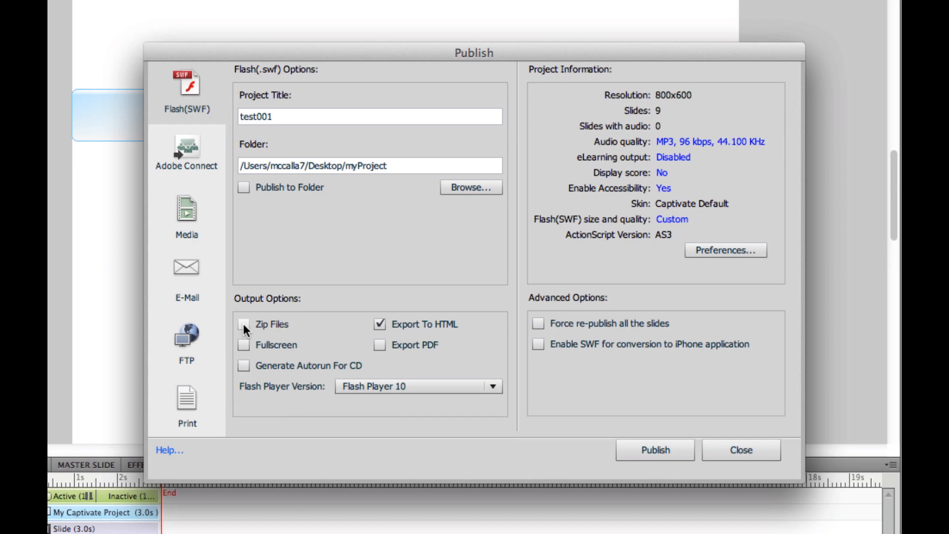
- Publish the project as Flash (SWF) with HTML export without viewing the output, and close the project
{"action": "left_click", "coordinate": [650, 448]}
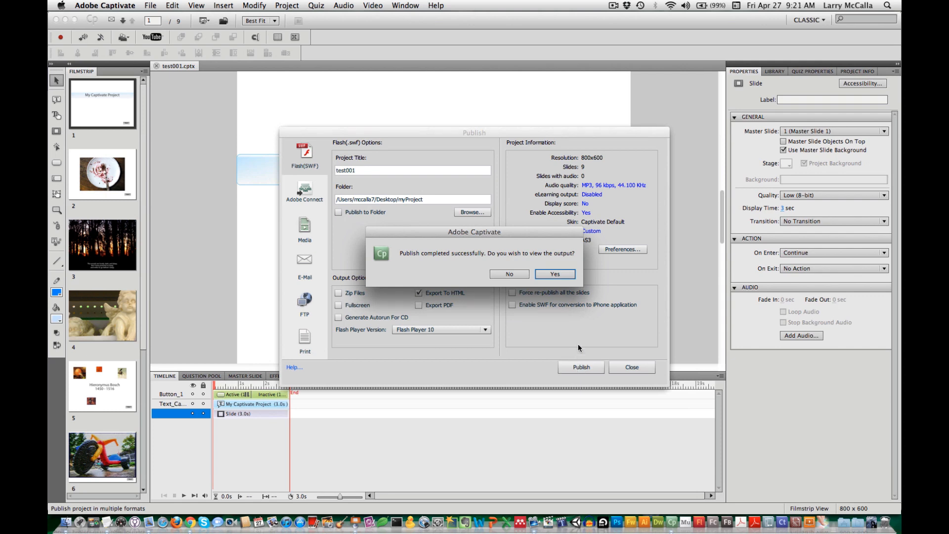
{"action": "left_click", "coordinate": [510, 274]}
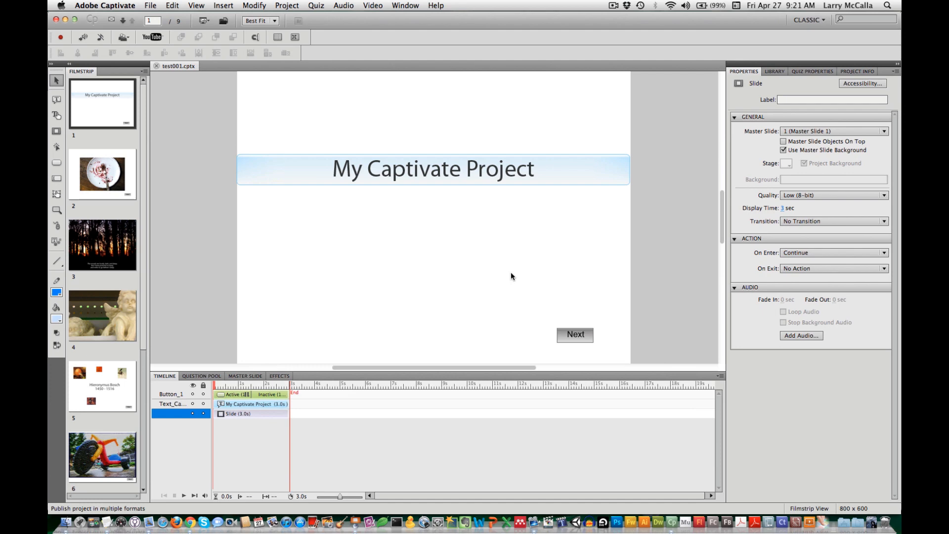
{"action": "key", "text": "super+w"}
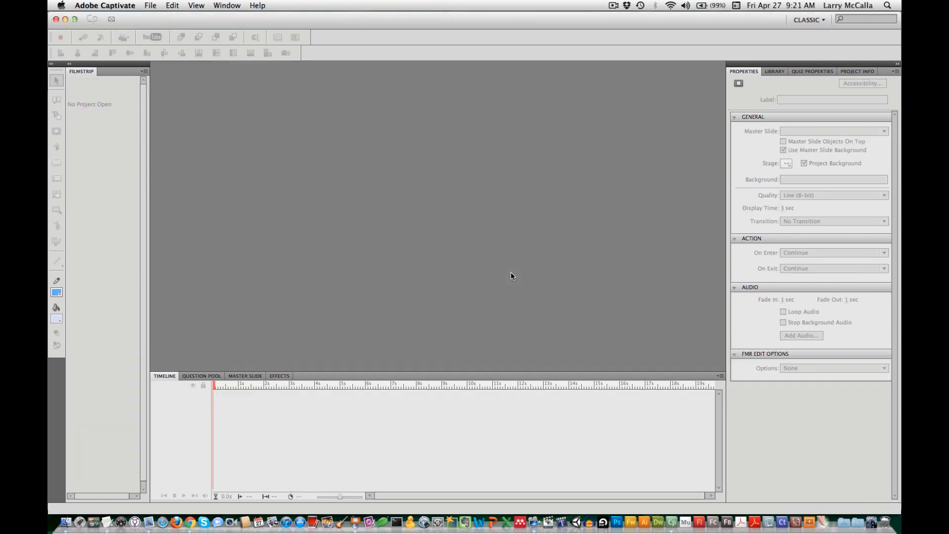
- Switch to Chrome and log in to the LDT Studio site, filling the username and password from the saved LDT Studio login
{"action": "key", "text": "super+Tab"}
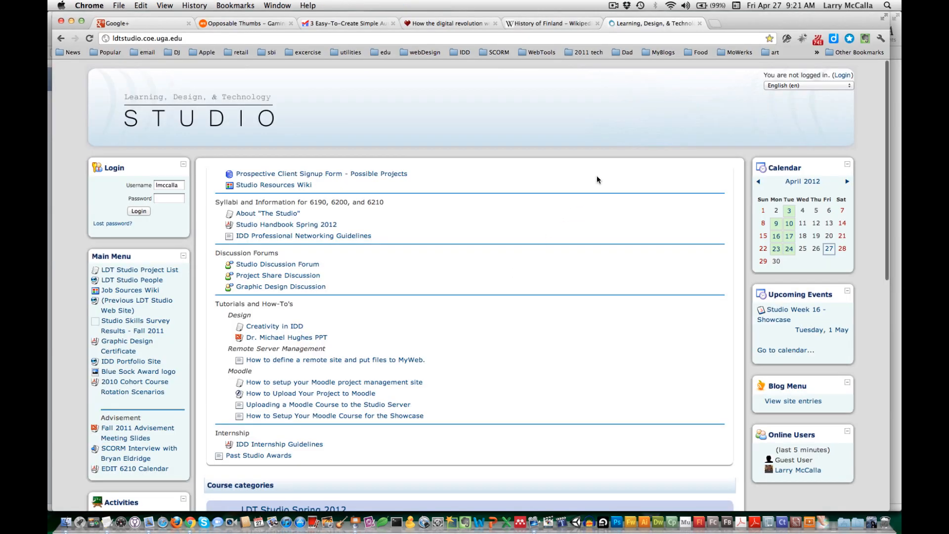
{"action": "left_click", "coordinate": [844, 75]}
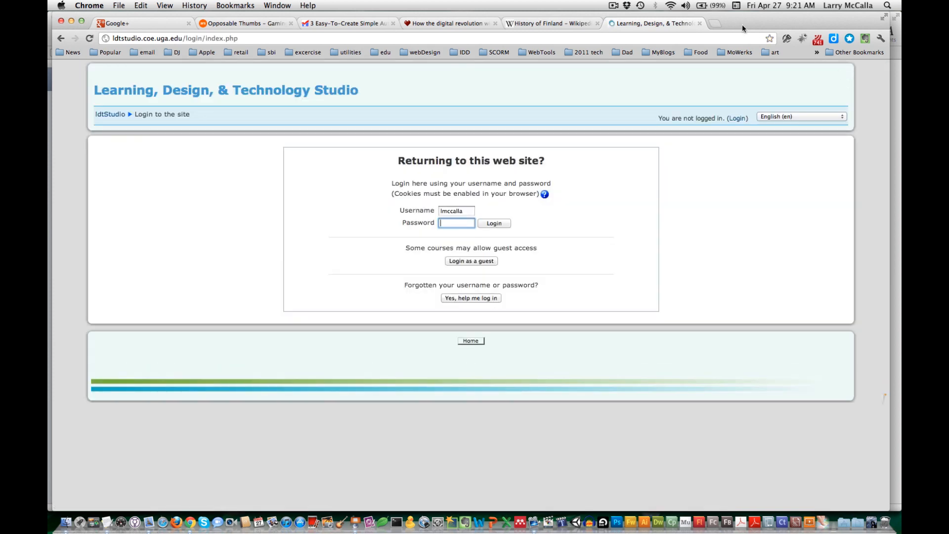
{"action": "left_click", "coordinate": [787, 39]}
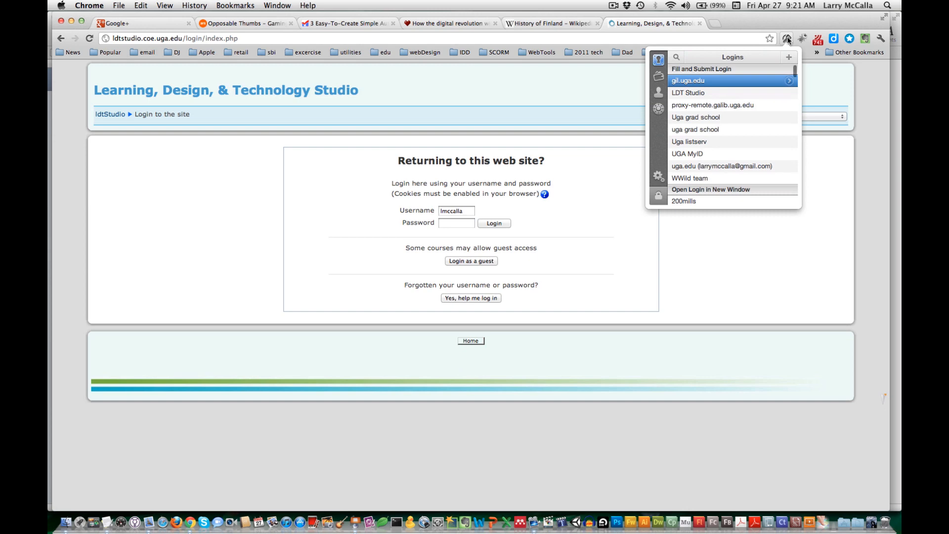
{"action": "left_click", "coordinate": [715, 94]}
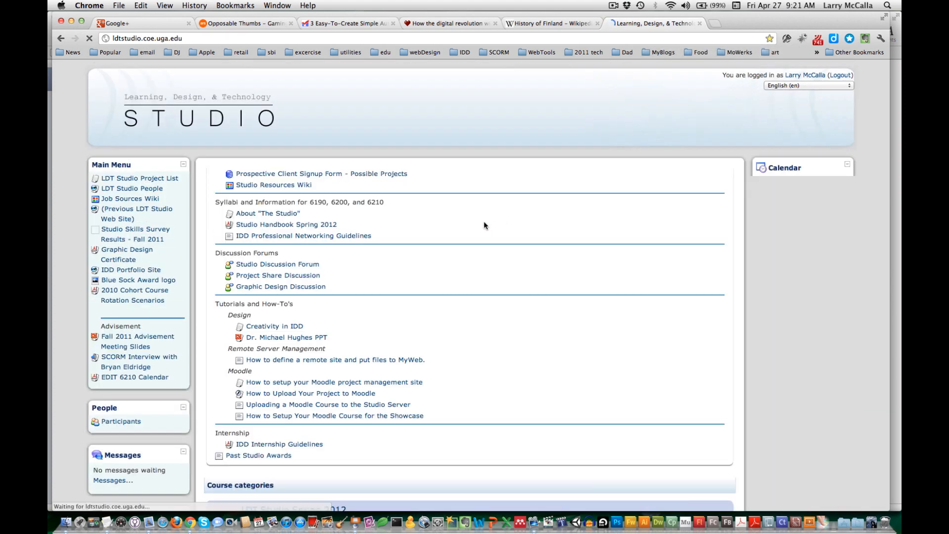
- Open the logged-in account holder's own course in the EDIT 6210 category of LDT Studio Spring 2012
{"action": "scroll", "coordinate": [484, 225], "scroll_direction": "down", "scroll_amount": 10}
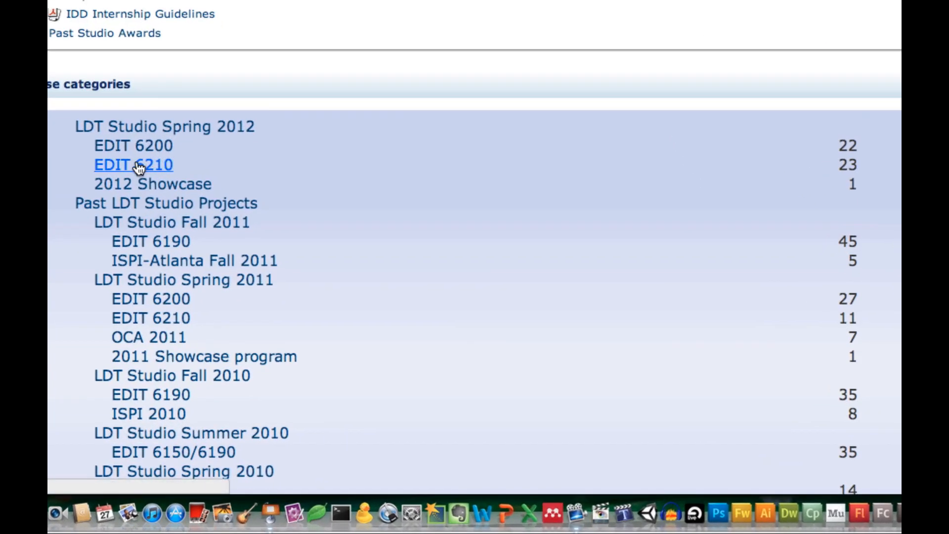
{"action": "left_click", "coordinate": [135, 163]}
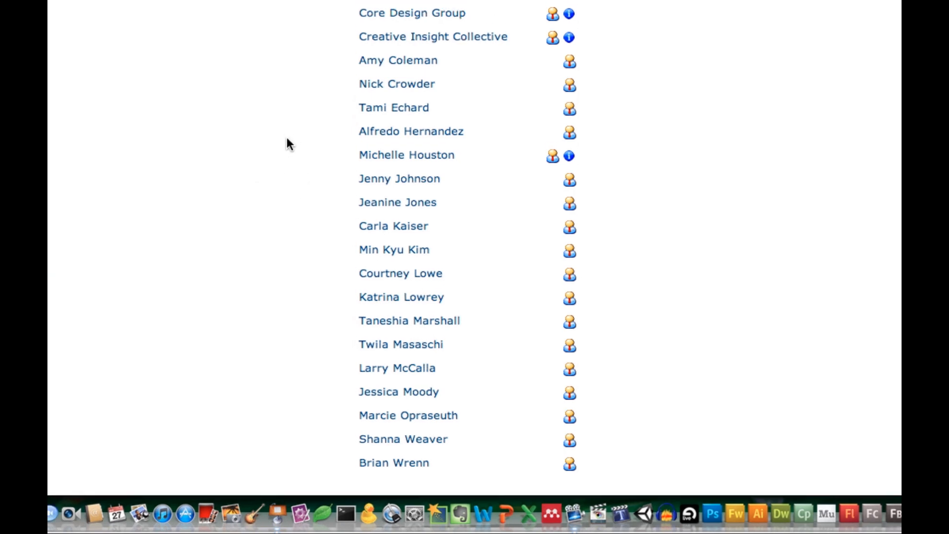
{"action": "scroll", "coordinate": [316, 262], "scroll_direction": "down", "scroll_amount": 3}
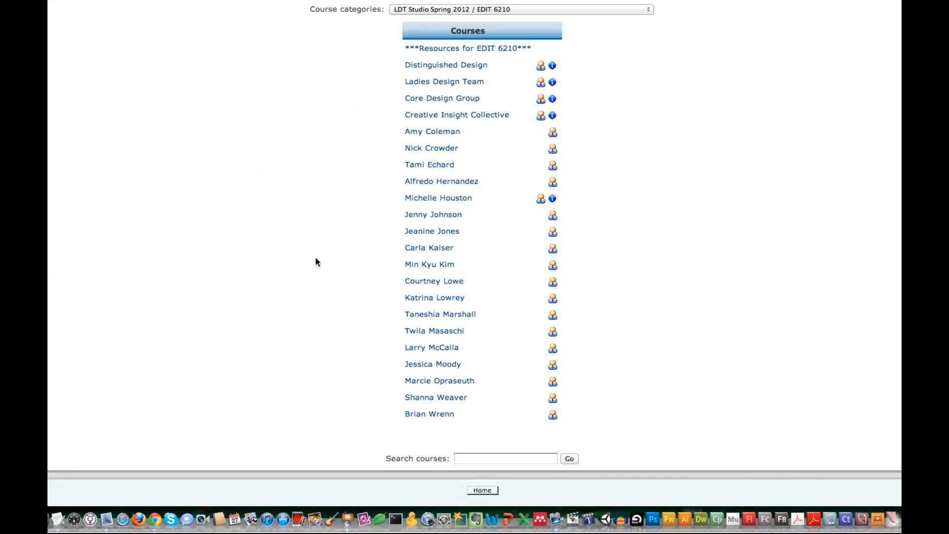
{"action": "left_click", "coordinate": [439, 348]}
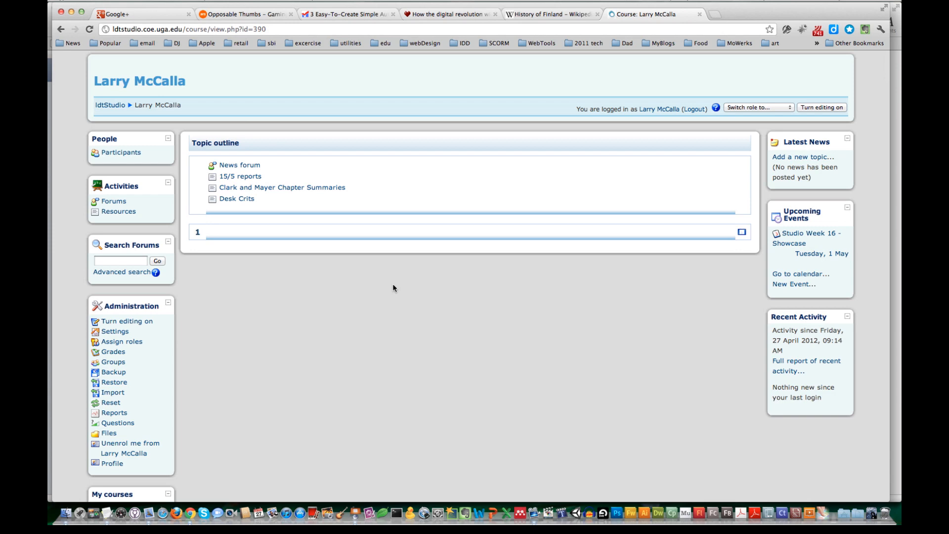
- Switch to Finder and open the myProject folder on the Desktop in a new window
{"action": "key", "text": "super+Tab"}
{"action": "key", "text": "super+Tab"}
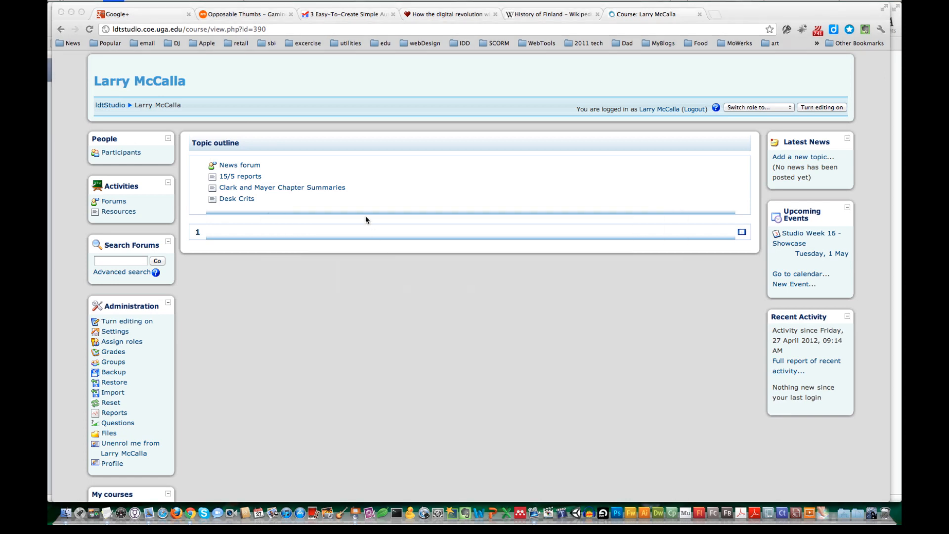
{"action": "key", "text": "super+n"}
{"action": "left_click", "coordinate": [254, 310]}
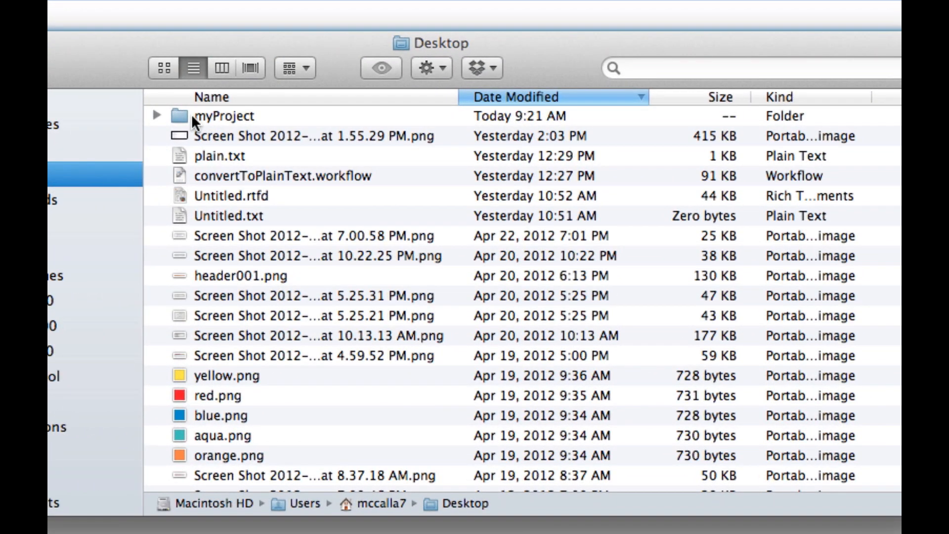
{"action": "double_click", "coordinate": [191, 115]}
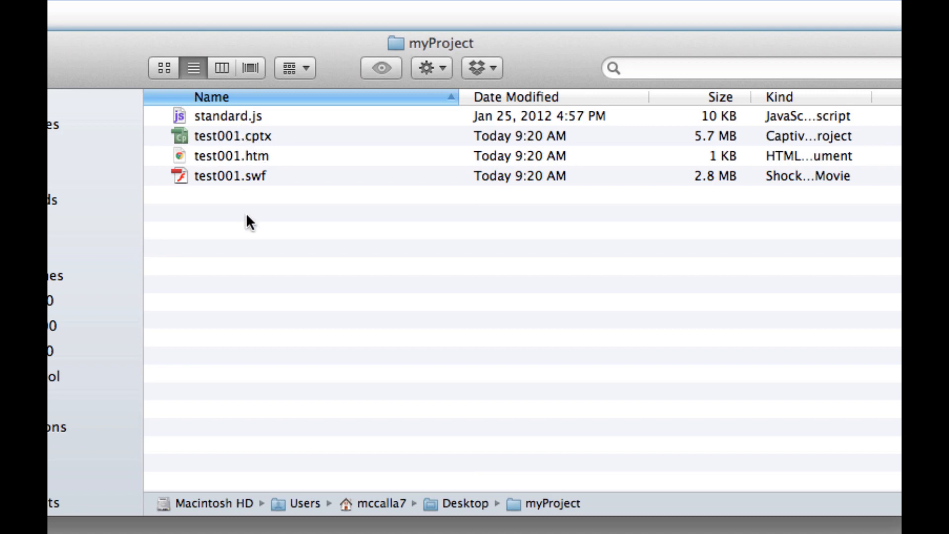
- Create a new folder named uploadToMoodle inside the myProject folder
{"action": "left_click", "coordinate": [252, 137]}
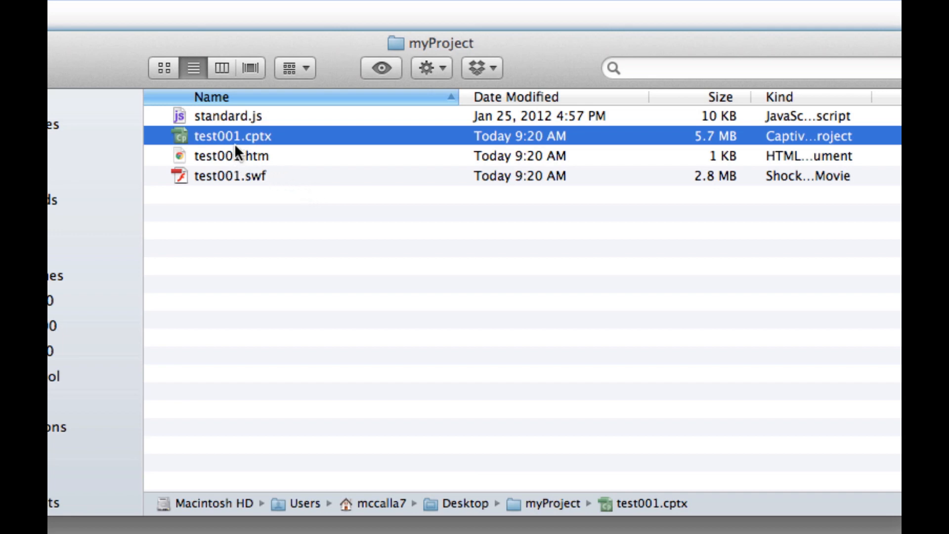
{"action": "left_click", "coordinate": [443, 69]}
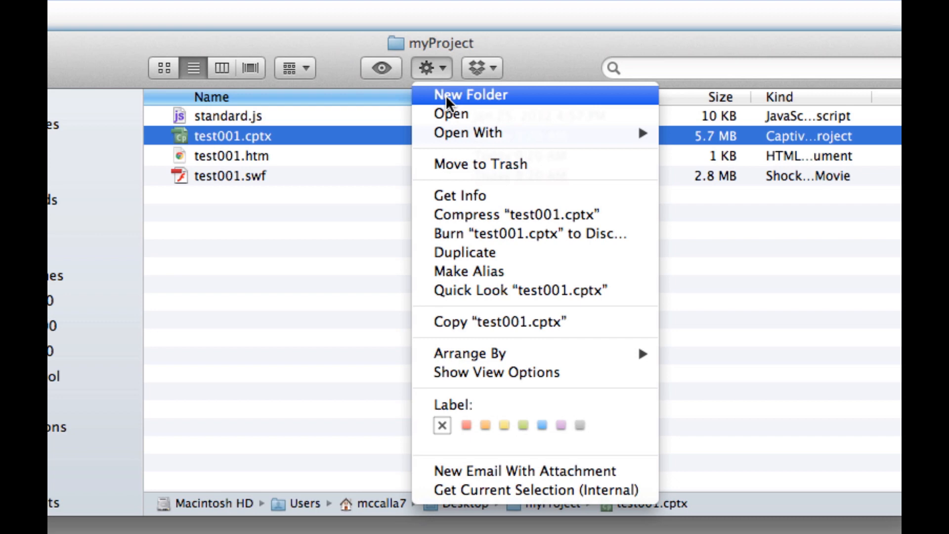
{"action": "left_click", "coordinate": [446, 95]}
{"action": "type", "text": "u"}
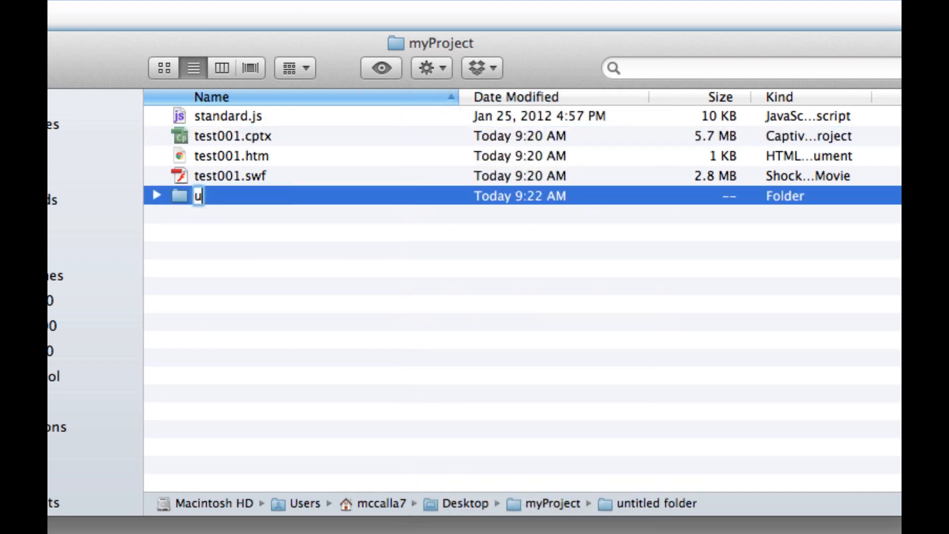
{"action": "type", "text": "pload"}
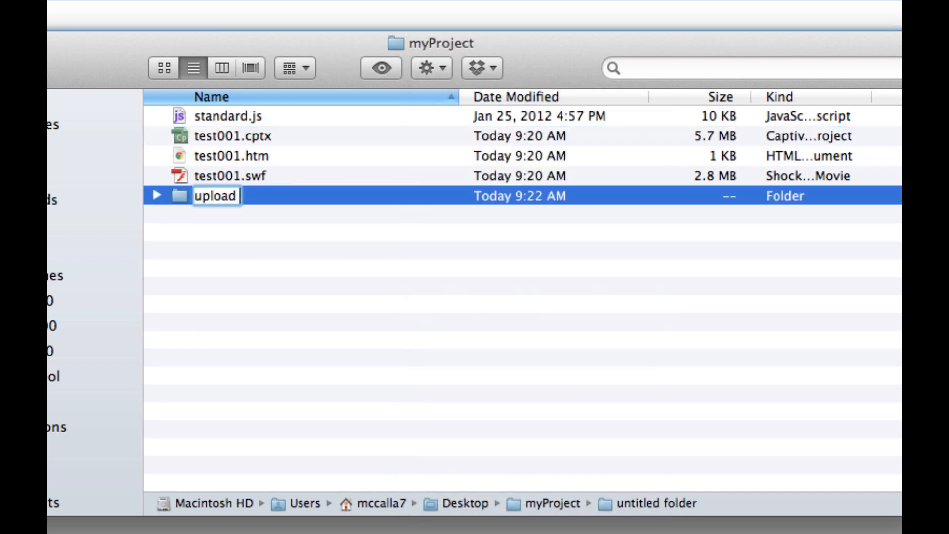
{"action": "type", "text": "ToMoodle"}
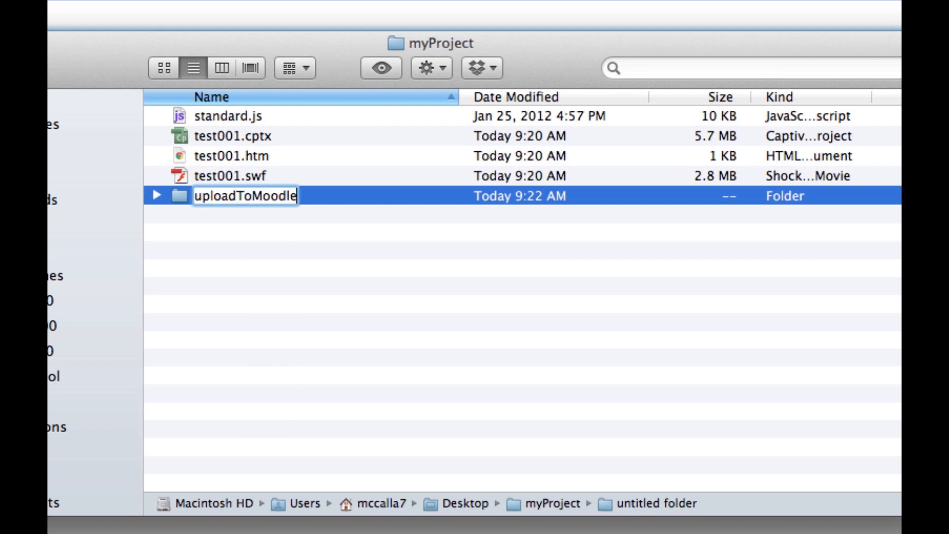
{"action": "key", "text": "Escape"}
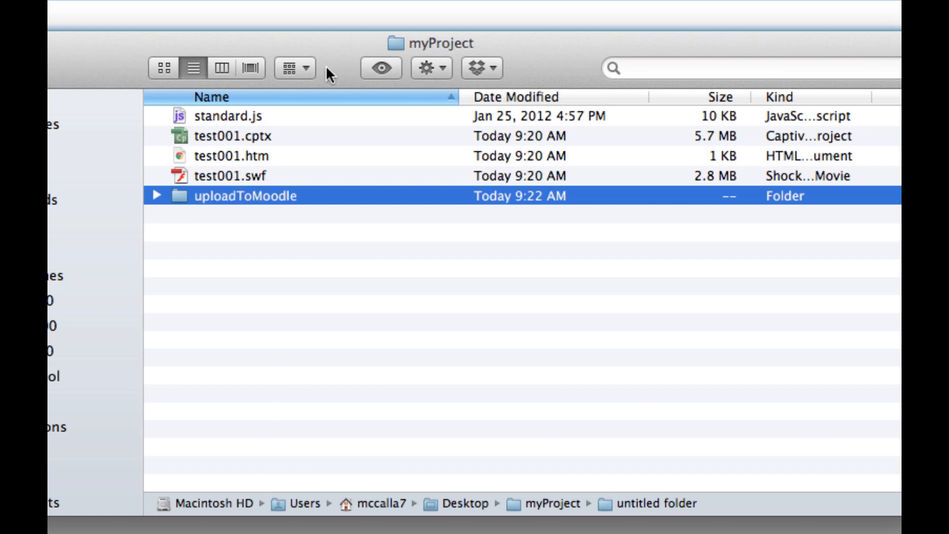
- Move standard.js, test001.htm and test001.swf into the uploadToMoodle folder, leaving out test001.cptx
{"action": "left_click", "coordinate": [219, 117]}
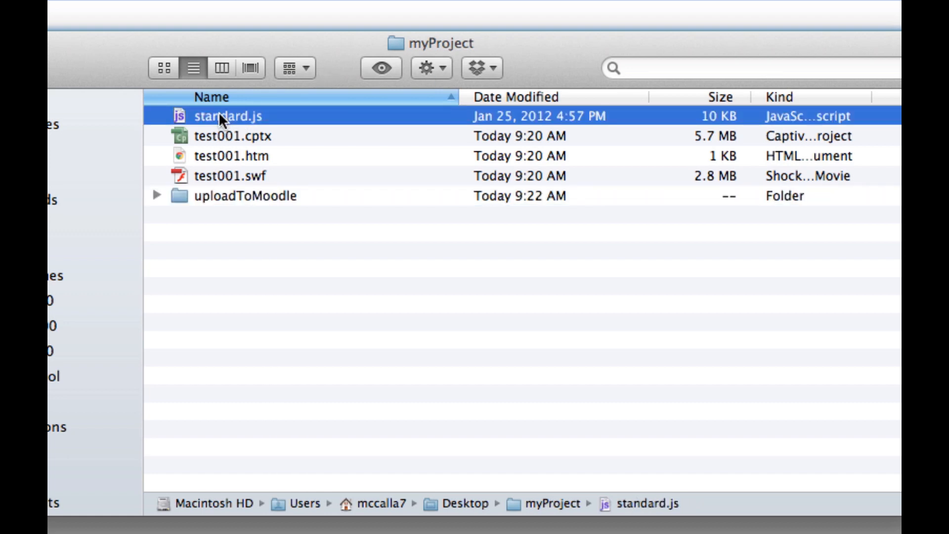
{"action": "left_click", "coordinate": [229, 157]}
{"action": "left_click", "coordinate": [229, 176]}
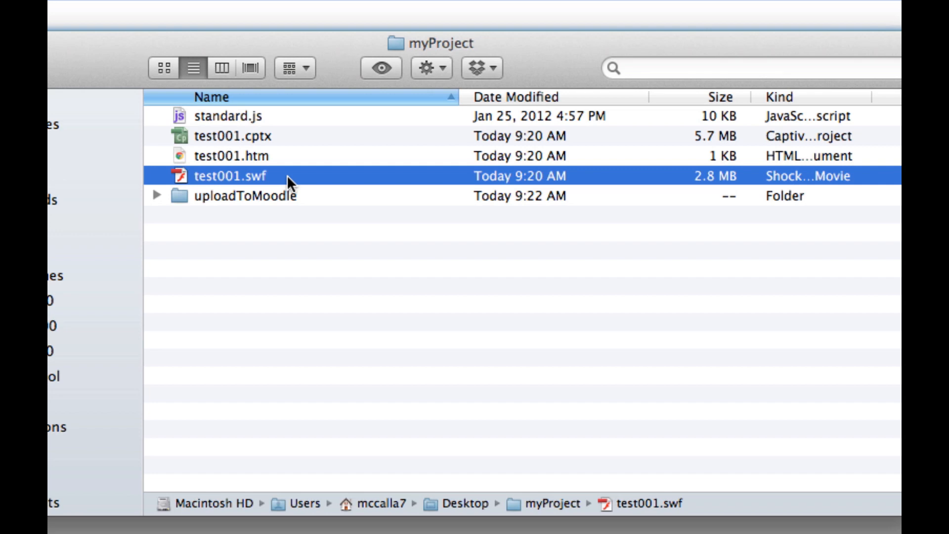
{"action": "left_click", "coordinate": [245, 160]}
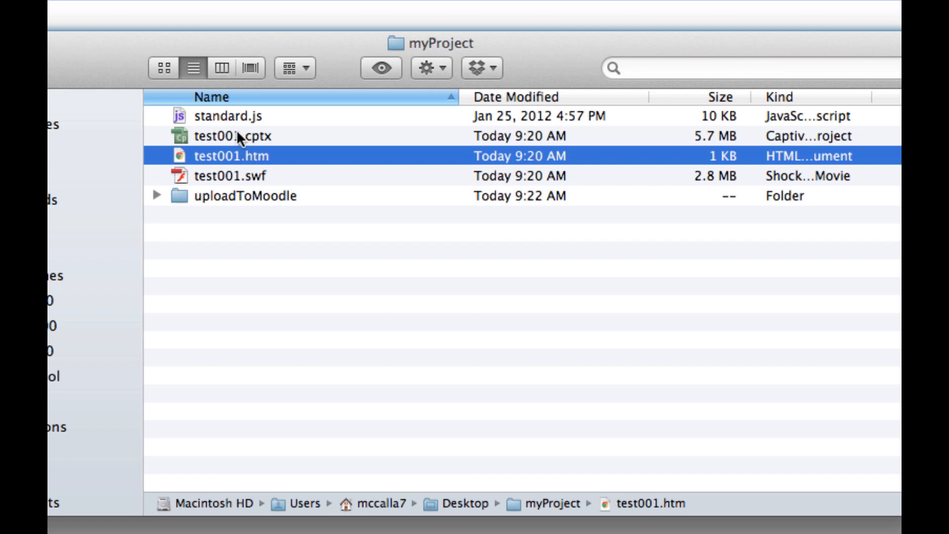
{"action": "left_click", "coordinate": [229, 112]}
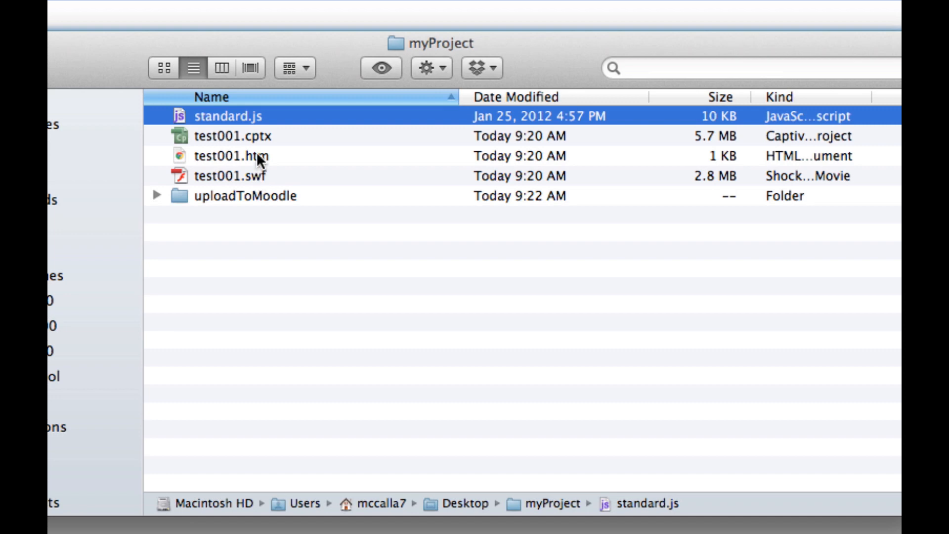
{"action": "left_click", "coordinate": [241, 153], "text": "super"}
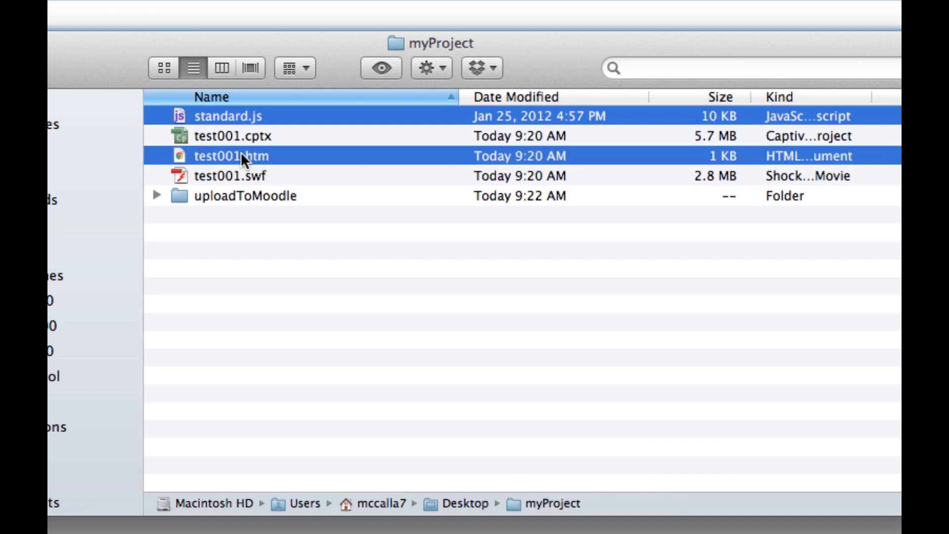
{"action": "left_click", "coordinate": [239, 177], "text": "super"}
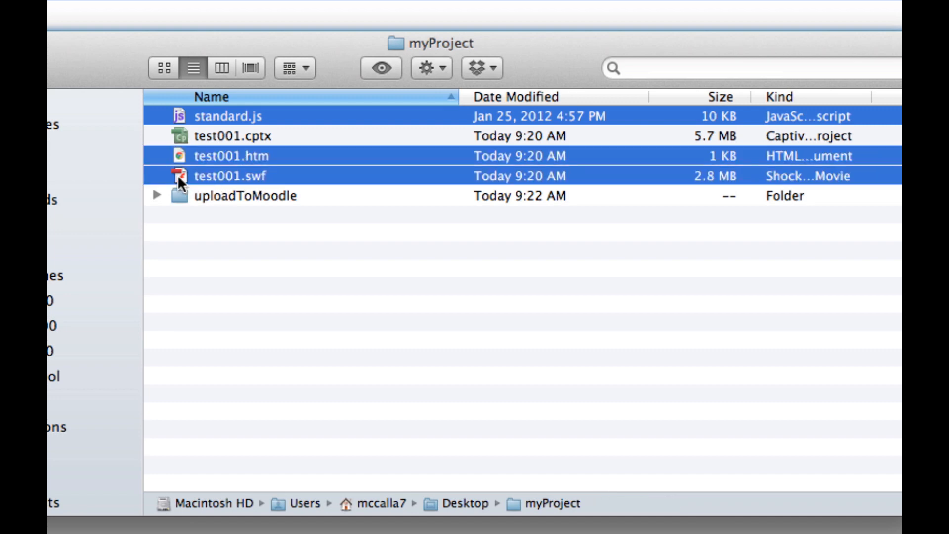
{"action": "left_click_drag", "start_coordinate": [177, 174], "coordinate": [178, 195]}
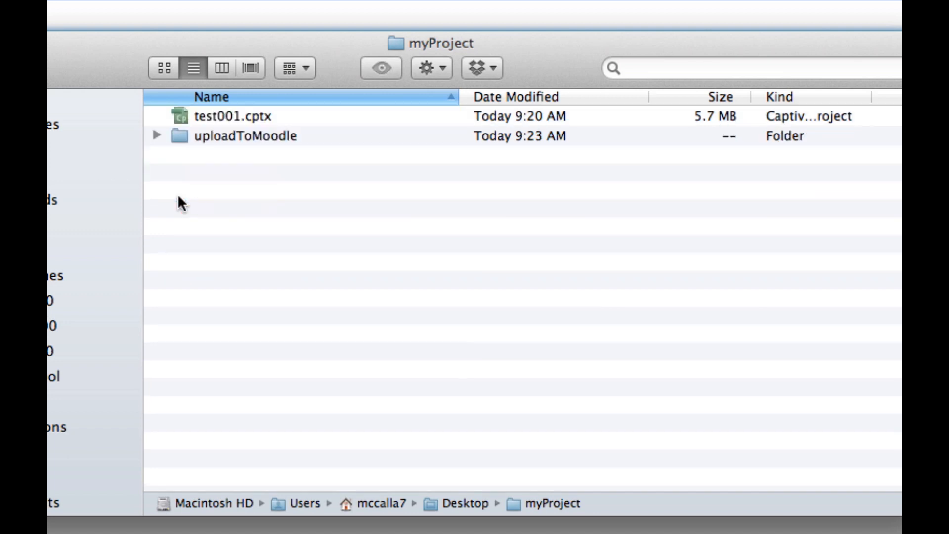
{"action": "left_click", "coordinate": [179, 138]}
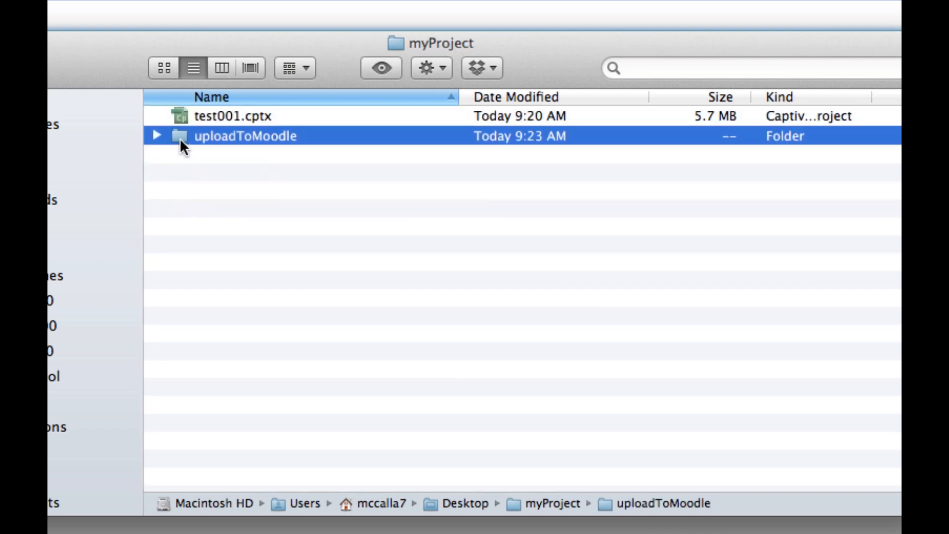
{"action": "right_click", "coordinate": [182, 146]}
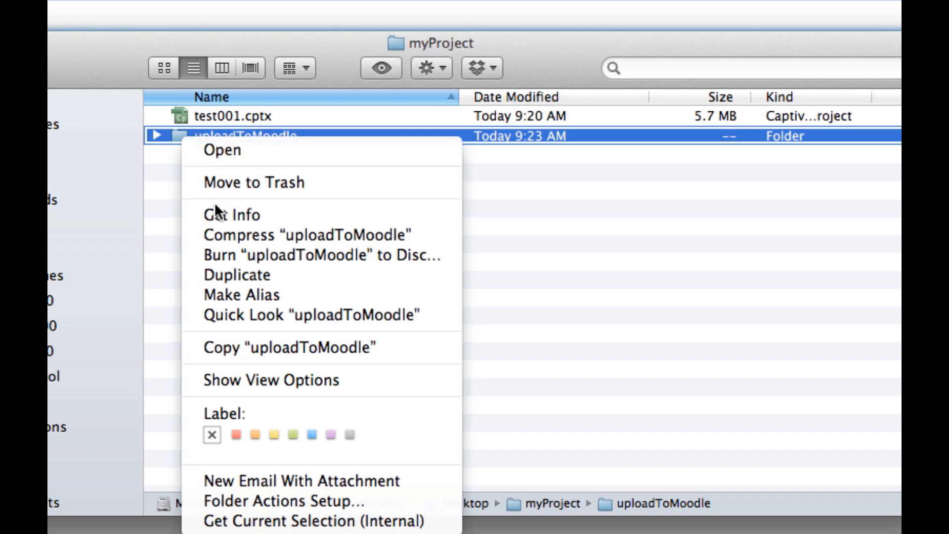
{"action": "left_click", "coordinate": [155, 165]}
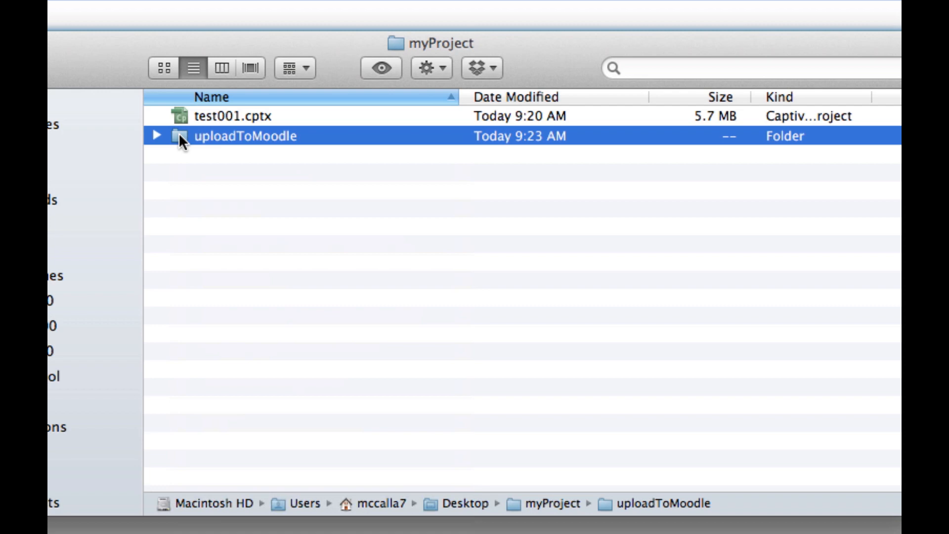
- Compress the uploadToMoodle folder in myProject into a zip archive
{"action": "right_click", "coordinate": [179, 133]}
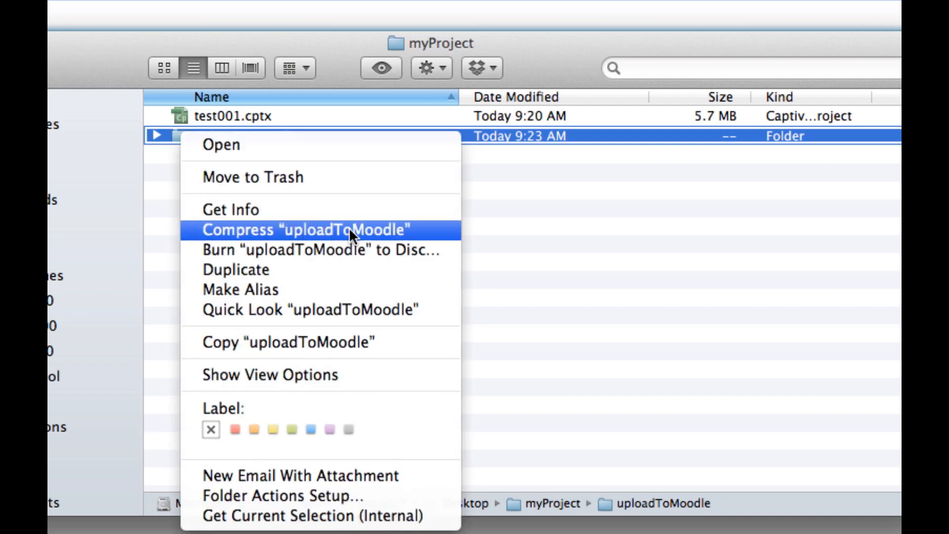
{"action": "left_click", "coordinate": [397, 230]}
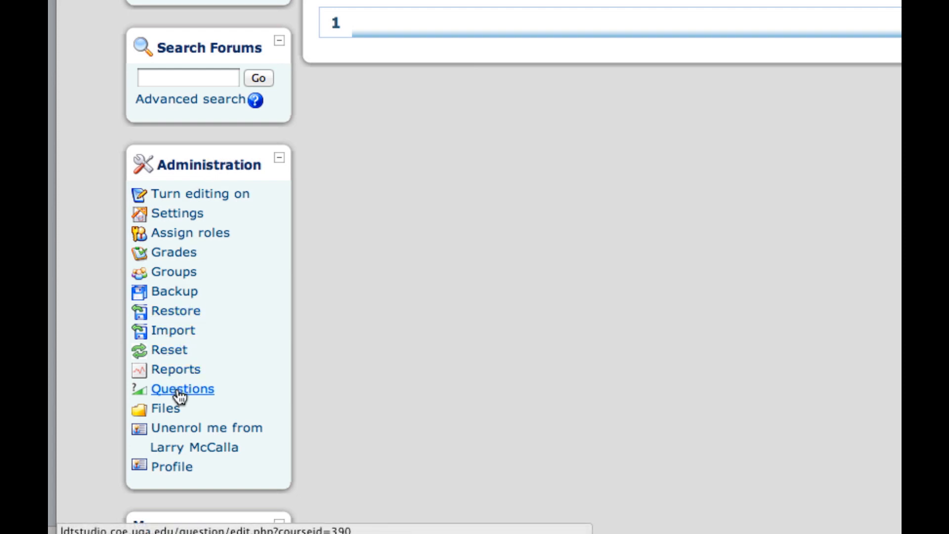
- Switch to Chrome, open the Moodle course's Files area and upload uploadToMoodle.zip from the myProject folder
{"action": "left_click", "coordinate": [173, 409]}
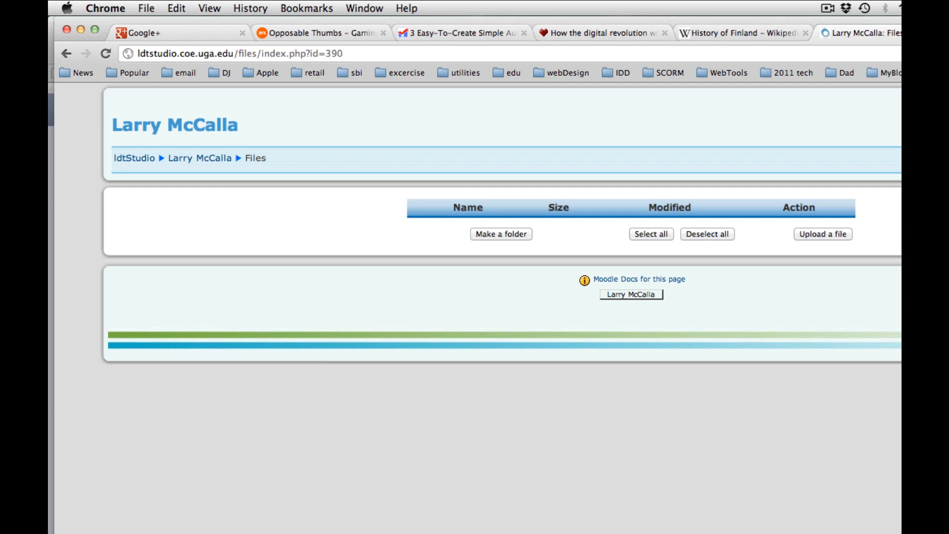
{"action": "left_click", "coordinate": [828, 233]}
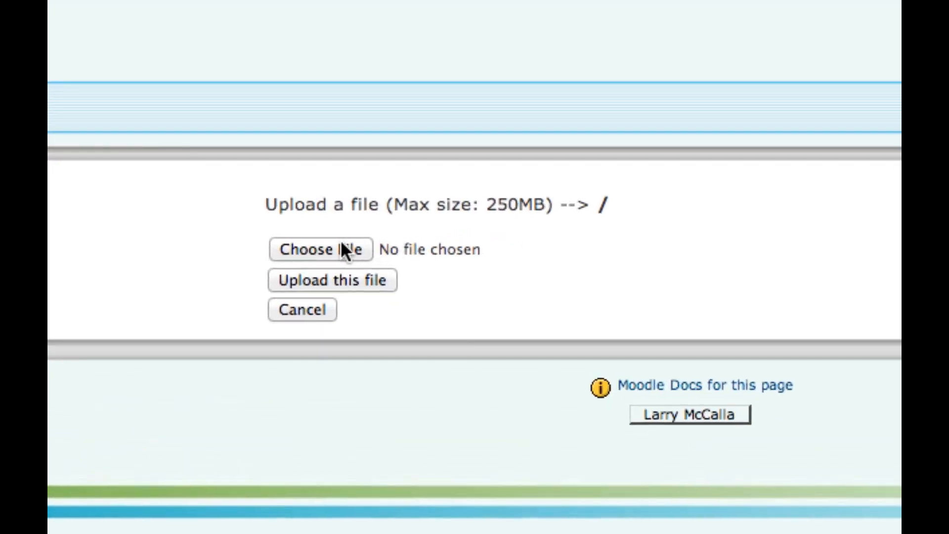
{"action": "left_click", "coordinate": [341, 247]}
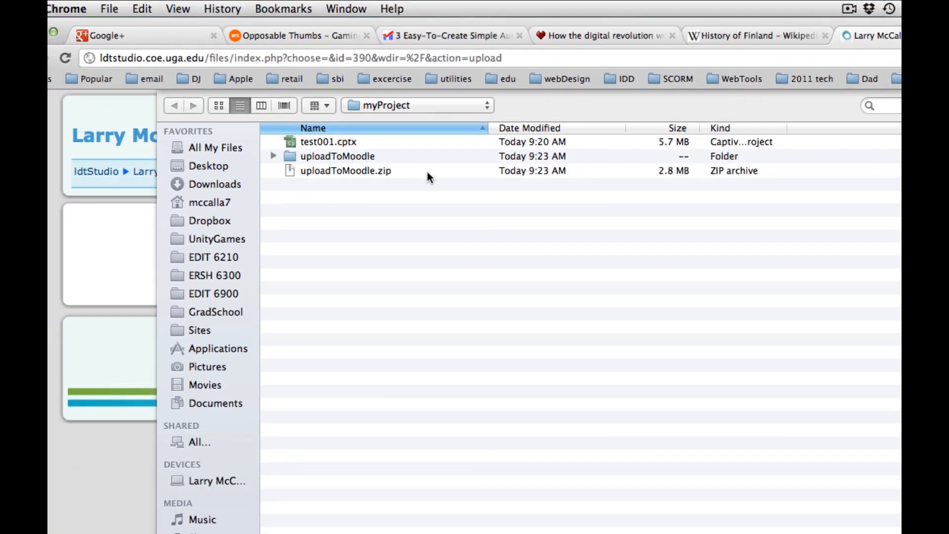
{"action": "left_click", "coordinate": [340, 170]}
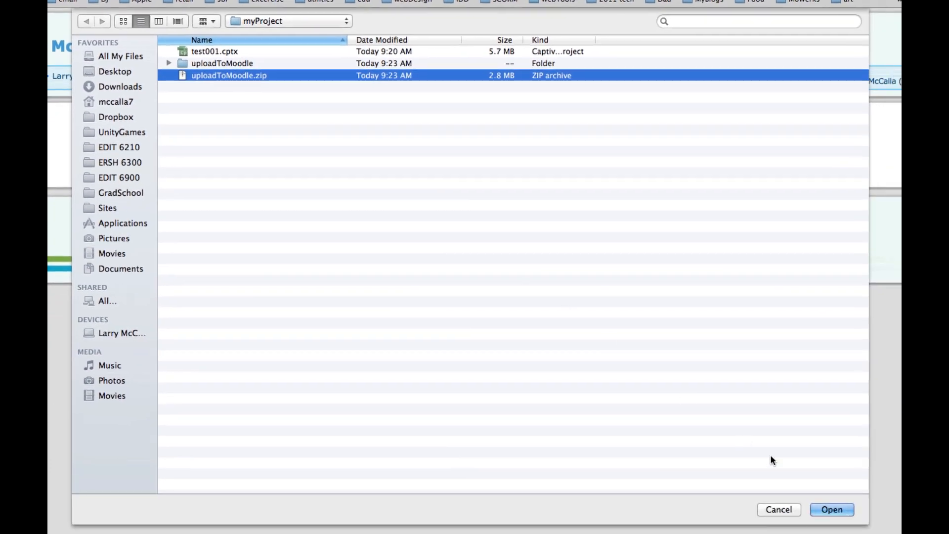
{"action": "left_click", "coordinate": [831, 509]}
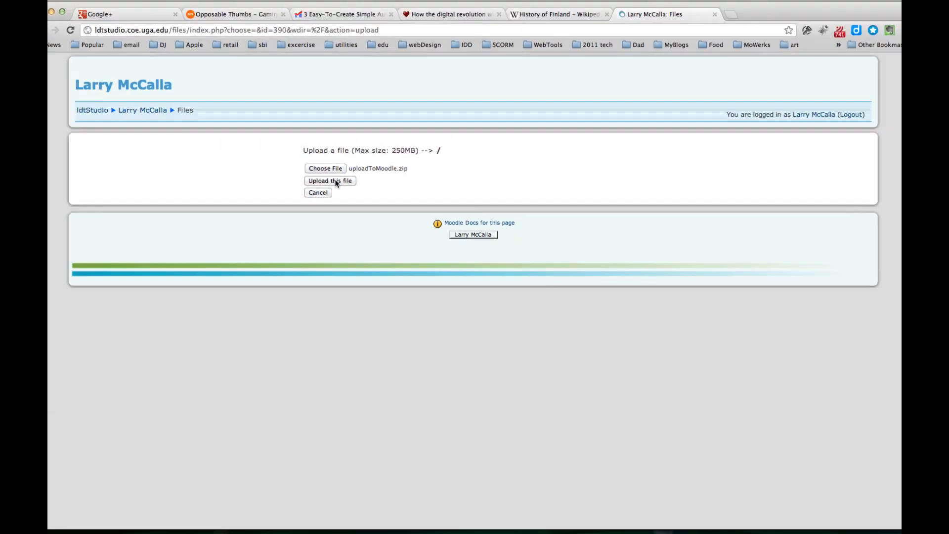
{"action": "left_click", "coordinate": [215, 198]}
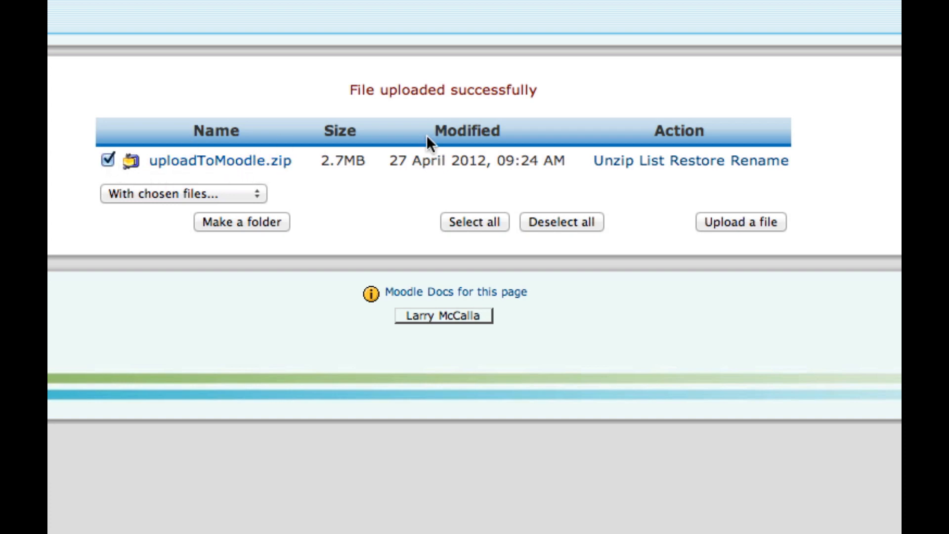
- Unzip uploadToMoodle.zip in the course files, and completely delete the zip archive
{"action": "left_click", "coordinate": [601, 161]}
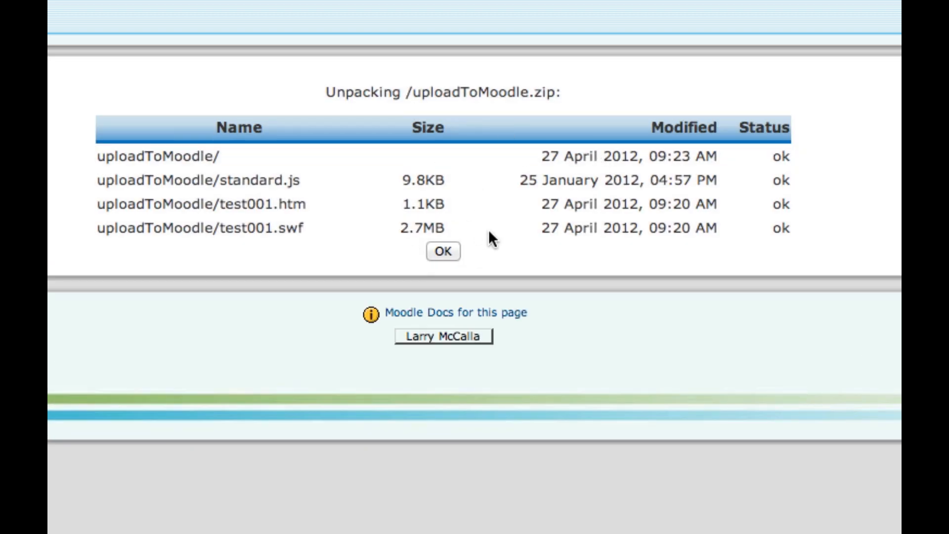
{"action": "left_click", "coordinate": [443, 252]}
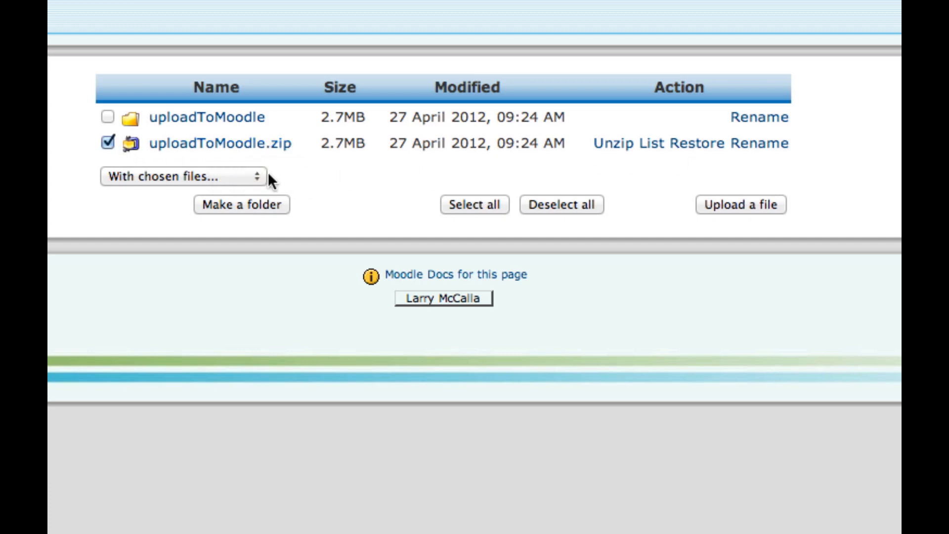
{"action": "left_click", "coordinate": [246, 176]}
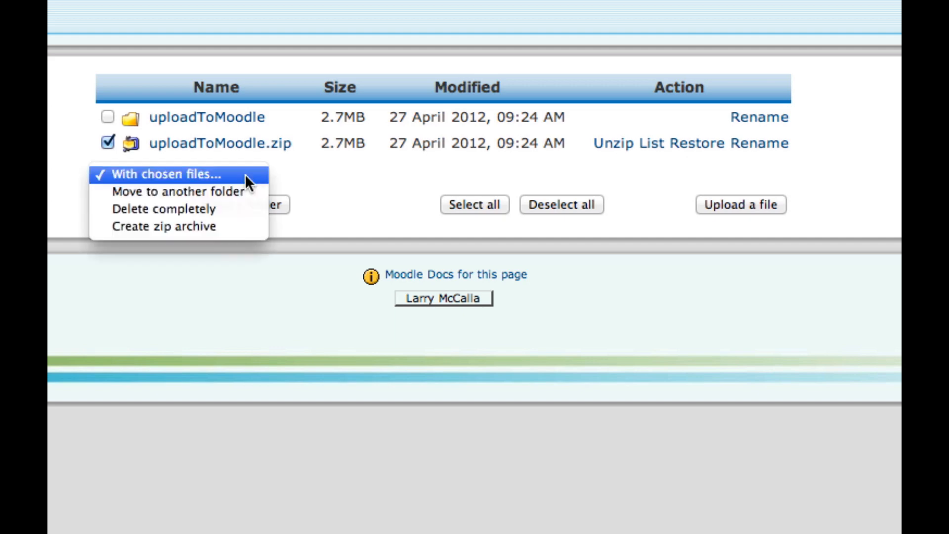
{"action": "left_click", "coordinate": [226, 208]}
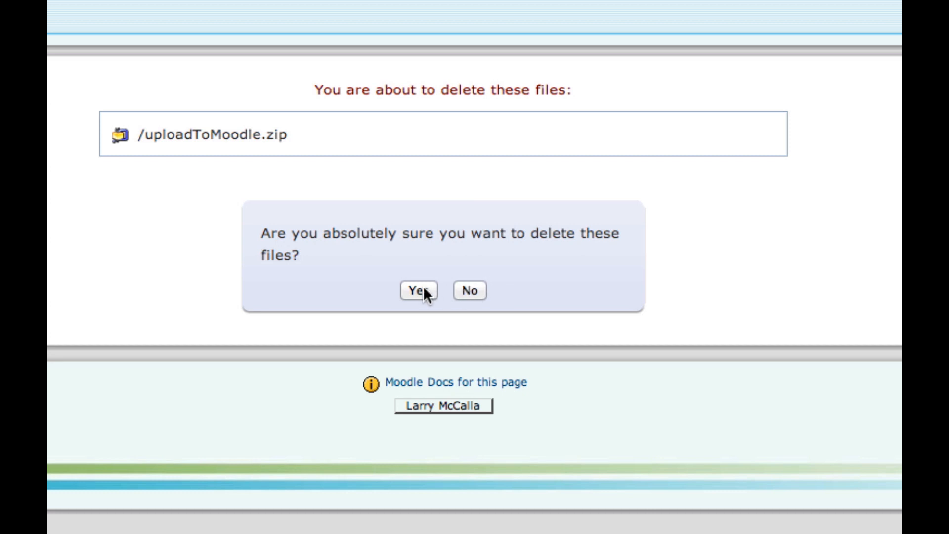
{"action": "left_click", "coordinate": [423, 291]}
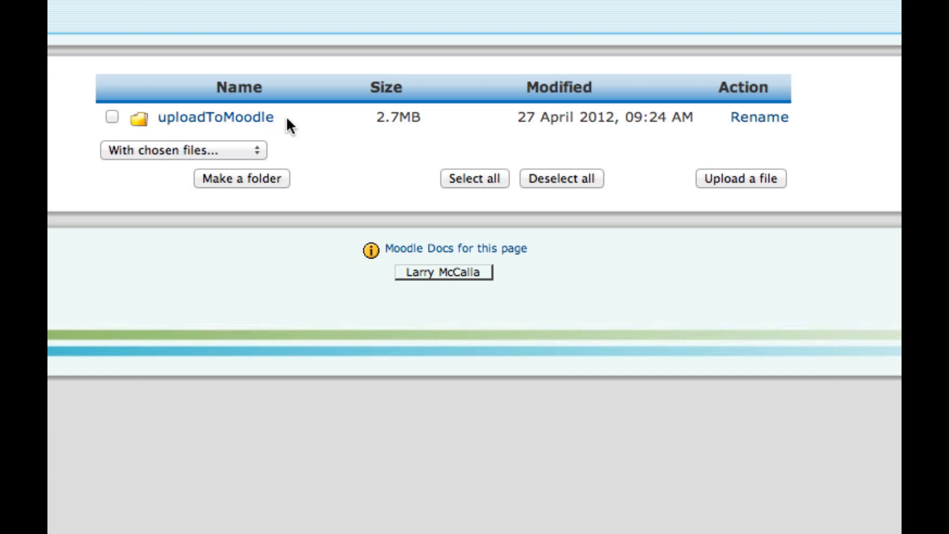
- Open test001.htm from the uploaded uploadToMoodle folder and advance through the first two slides of the Captivate project
{"action": "left_click", "coordinate": [236, 118]}
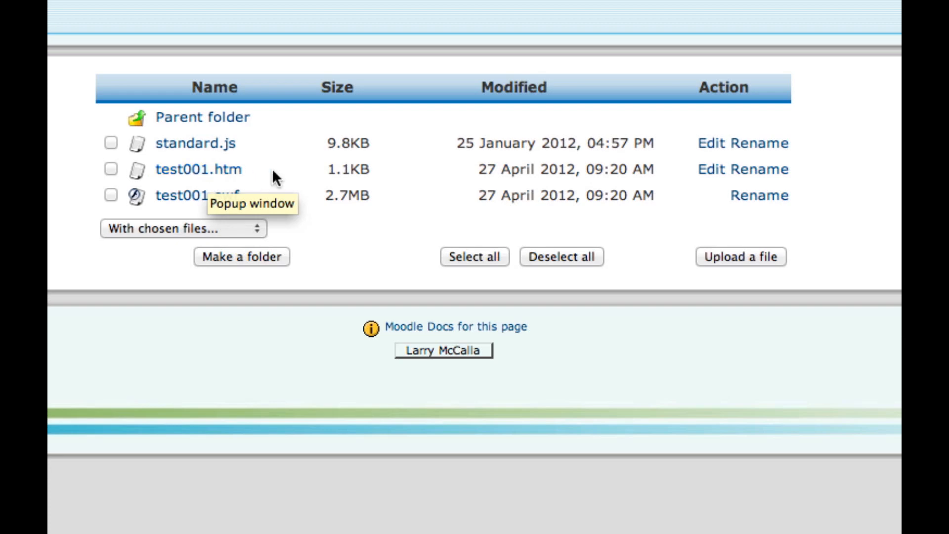
{"action": "left_click", "coordinate": [199, 173]}
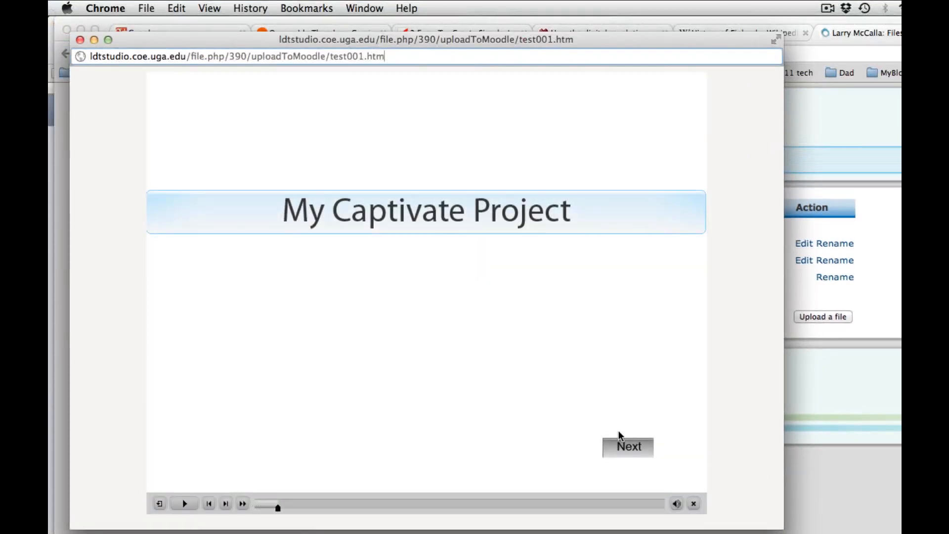
{"action": "left_click", "coordinate": [625, 443]}
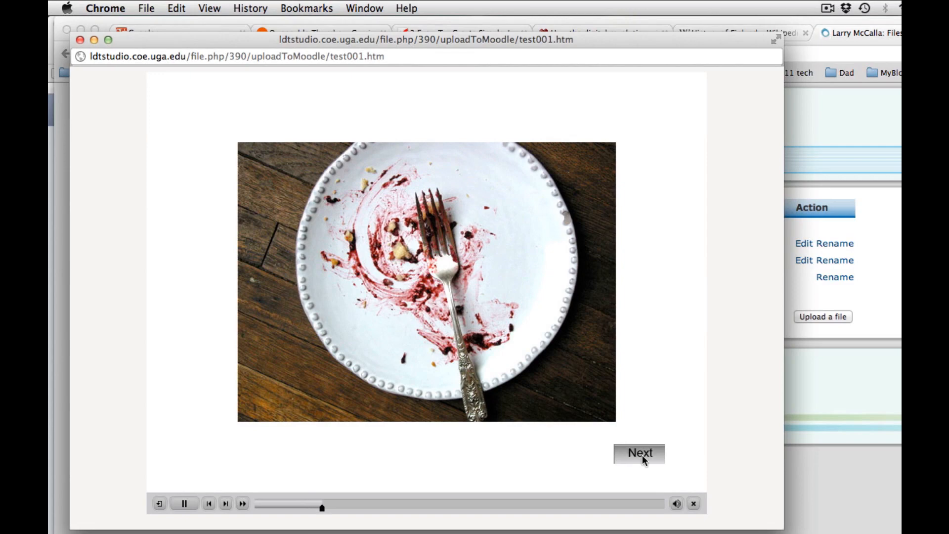
{"action": "left_click", "coordinate": [643, 458]}
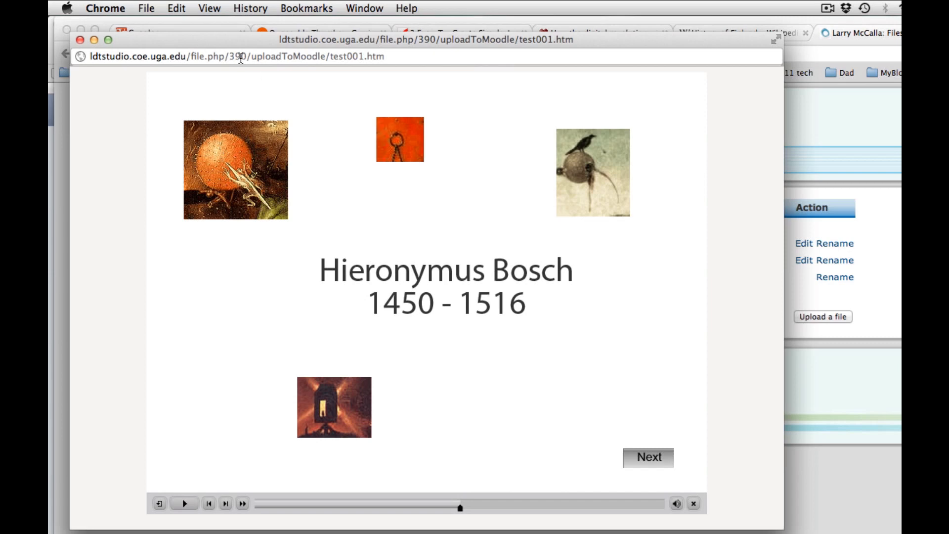
- Copy the test001.htm page address, paste it over the old address in the untitled TextEdit document, and select the pasted address
{"action": "double_click", "coordinate": [240, 58]}
{"action": "triple_click", "coordinate": [240, 59]}
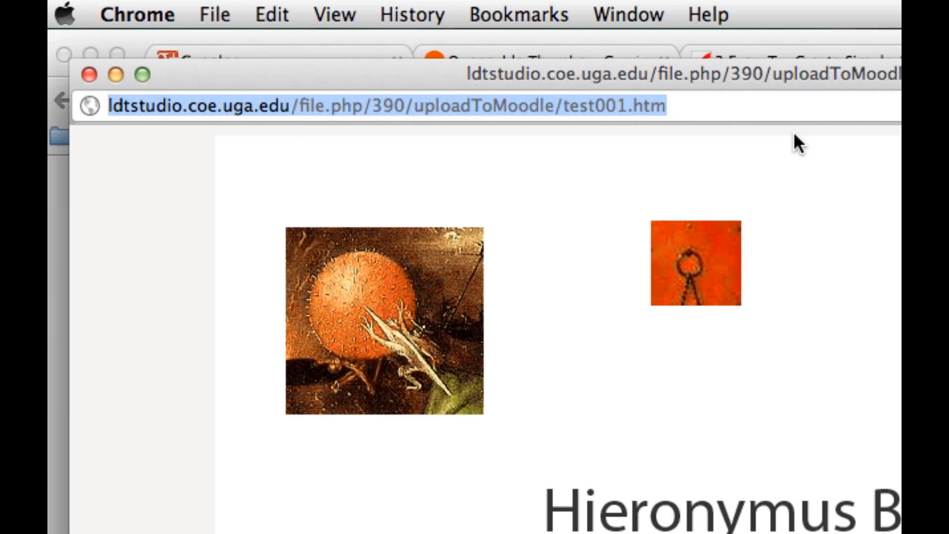
{"action": "key", "text": "super+c"}
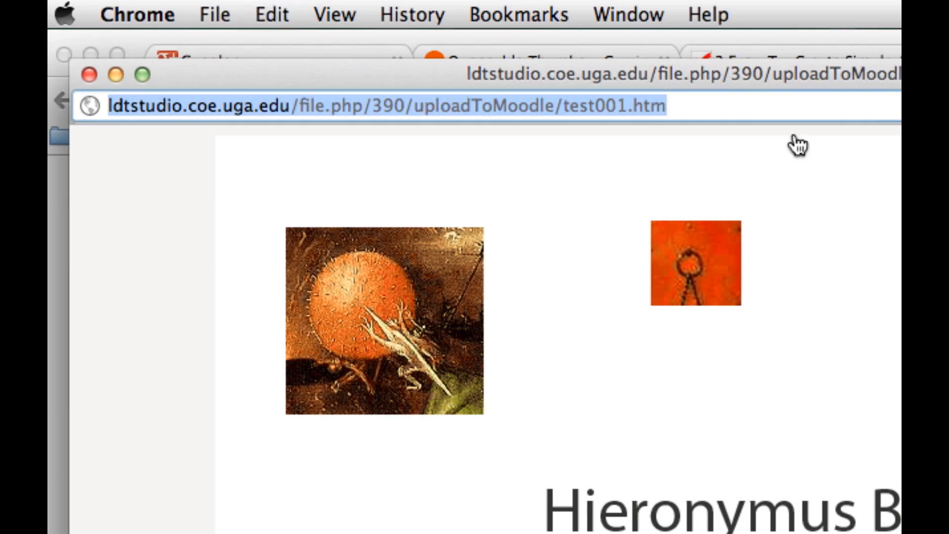
{"action": "key", "text": "super+Tab"}
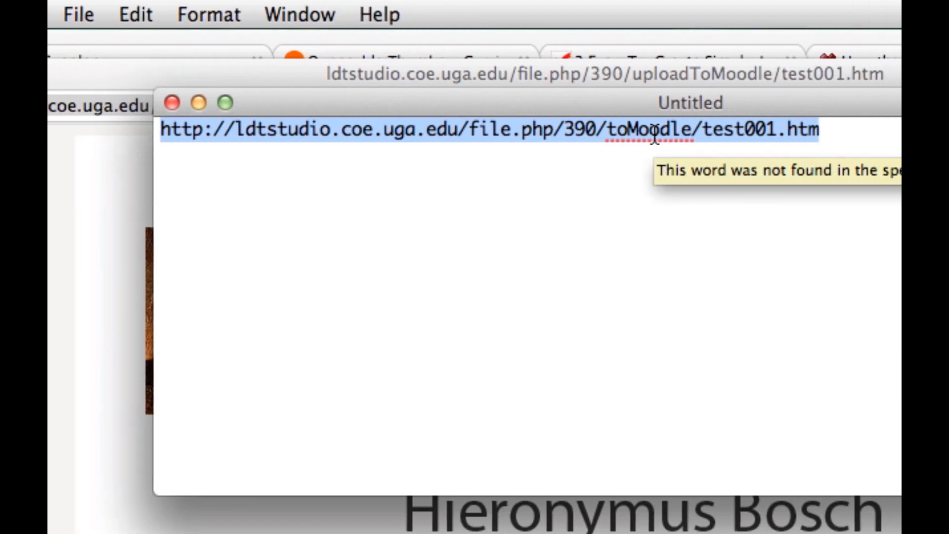
{"action": "key", "text": "super+v"}
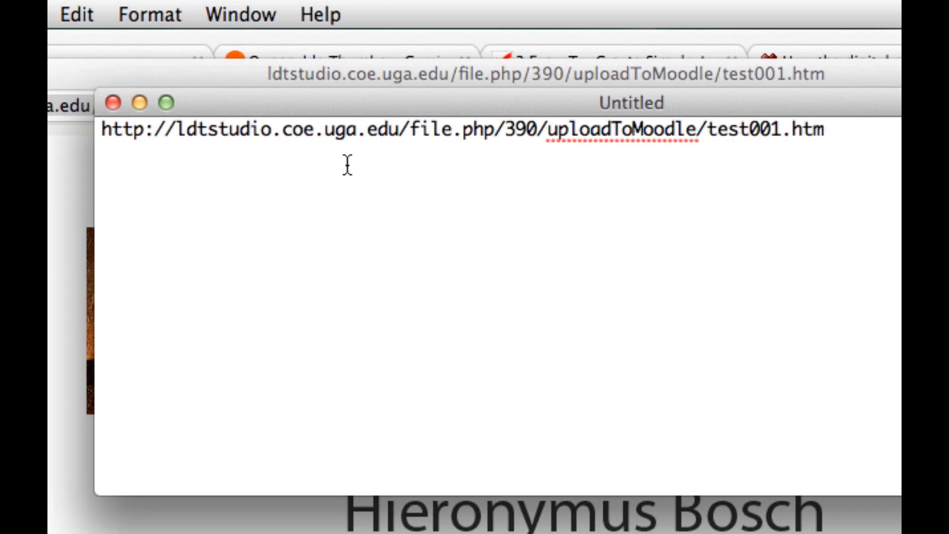
{"action": "left_click", "coordinate": [146, 10]}
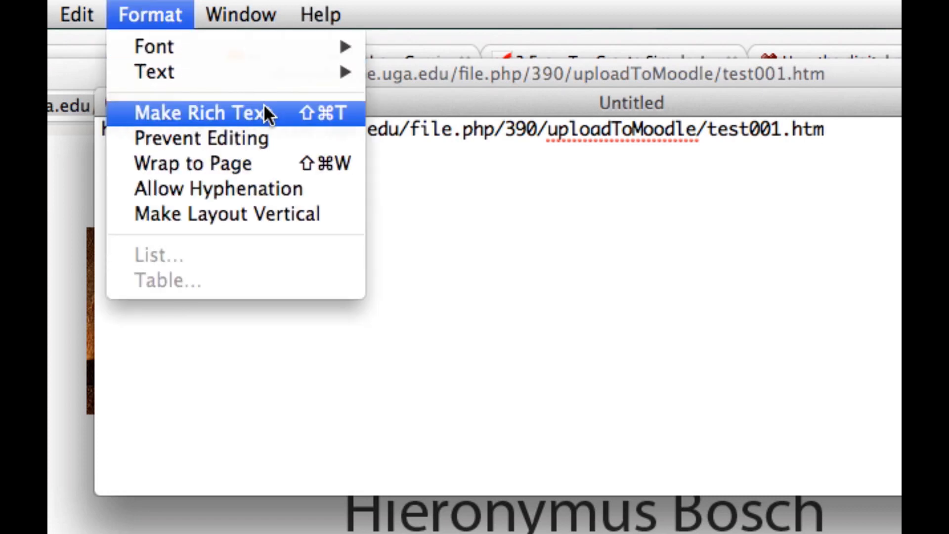
{"action": "left_click", "coordinate": [580, 297]}
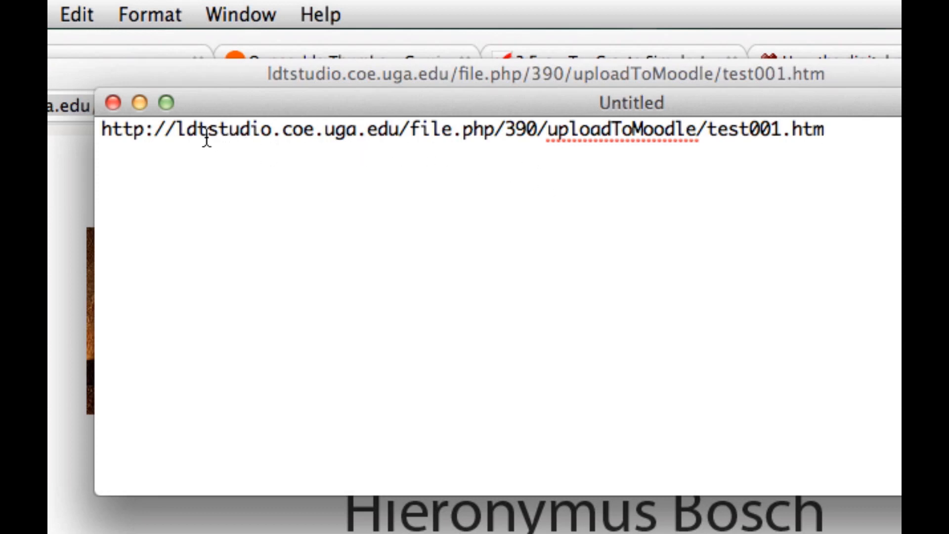
{"action": "triple_click", "coordinate": [346, 141]}
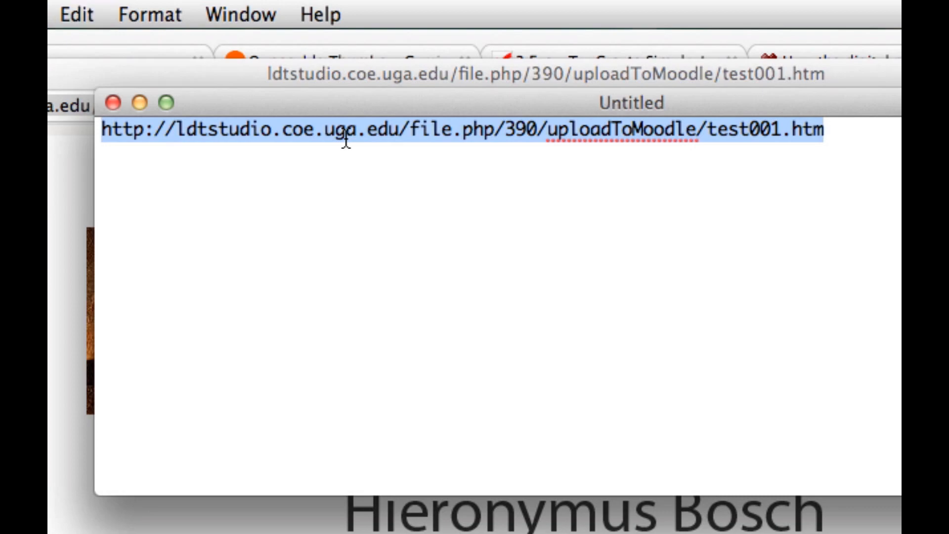
- Switch back to Chrome and close the popup window showing test001.htm
{"action": "key", "text": "super+Tab"}
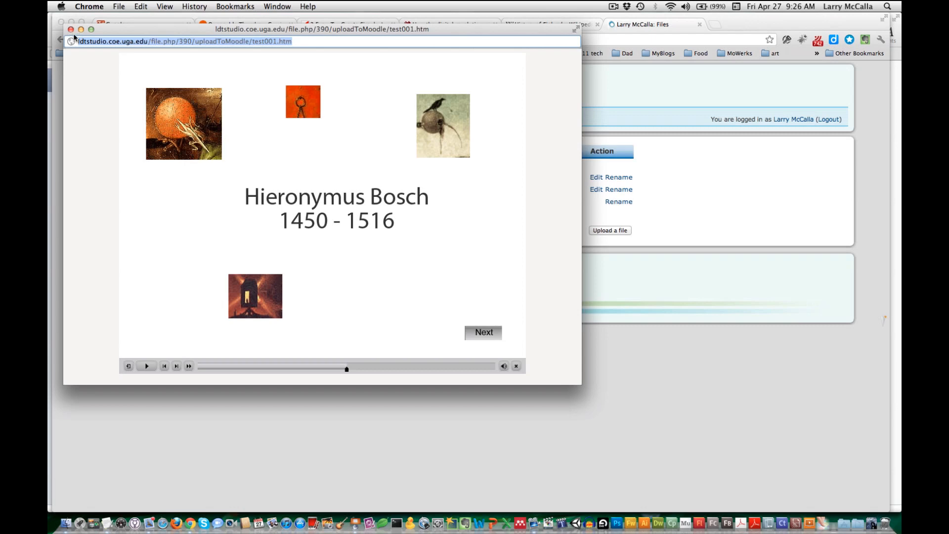
{"action": "left_click", "coordinate": [70, 29]}
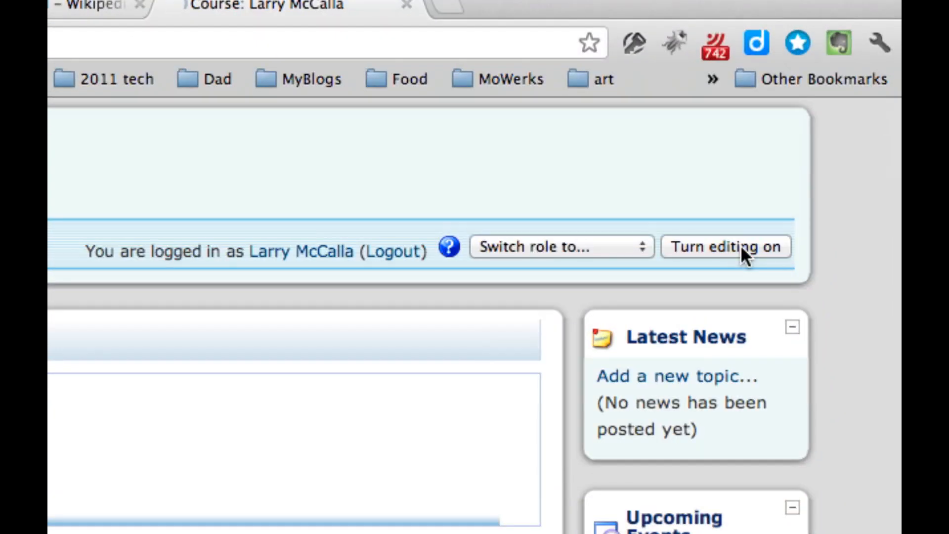
- Turn on editing for the course and start adding a "Link to a file or web site" resource to topic 1
{"action": "left_click", "coordinate": [740, 244]}
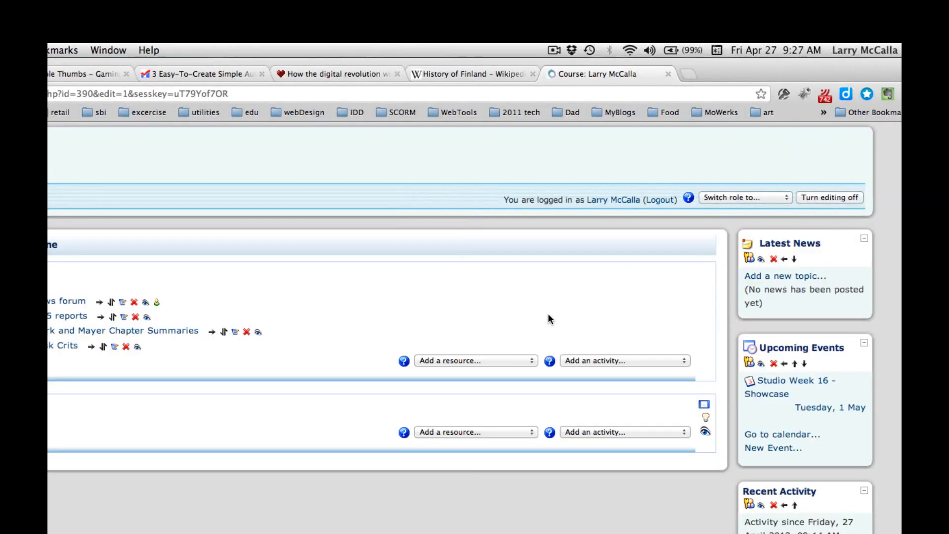
{"action": "left_click", "coordinate": [491, 432]}
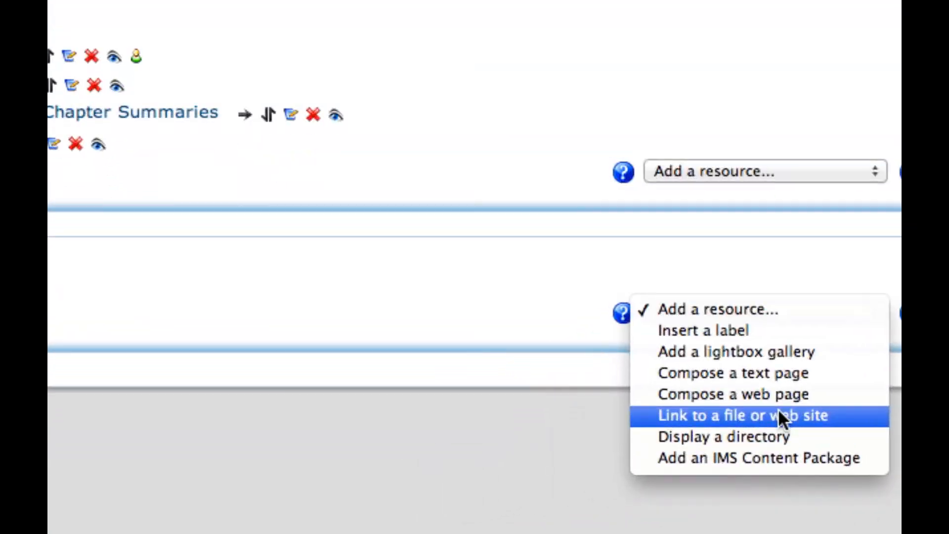
{"action": "left_click", "coordinate": [486, 485]}
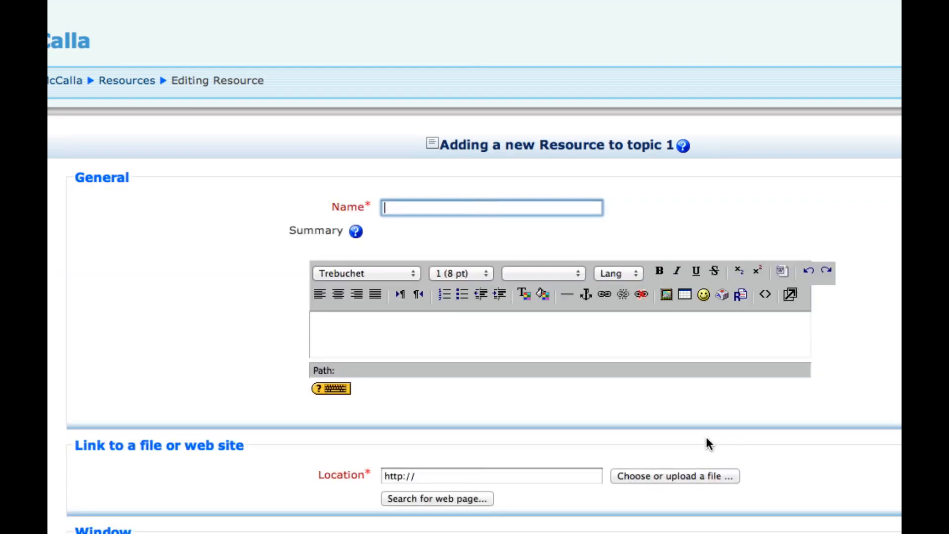
{"action": "left_click", "coordinate": [419, 475]}
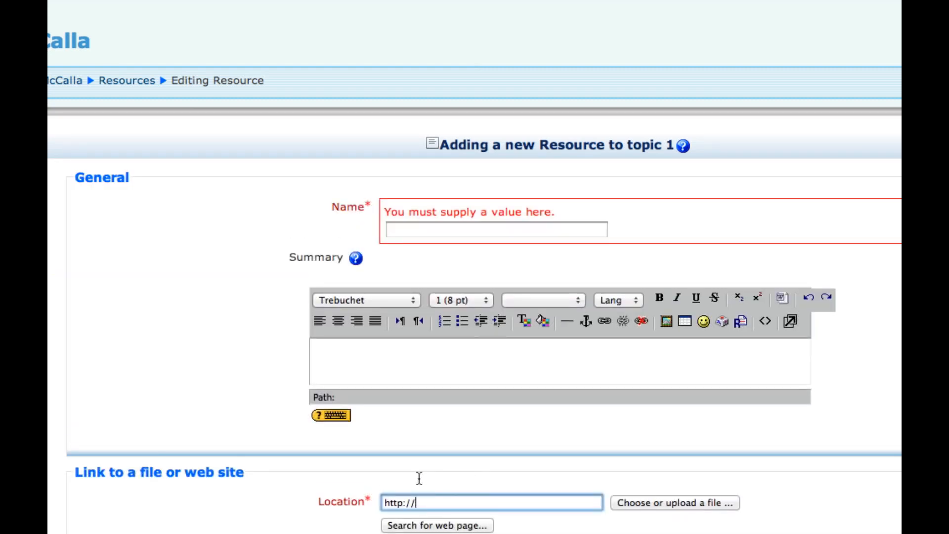
{"action": "left_click", "coordinate": [423, 503]}
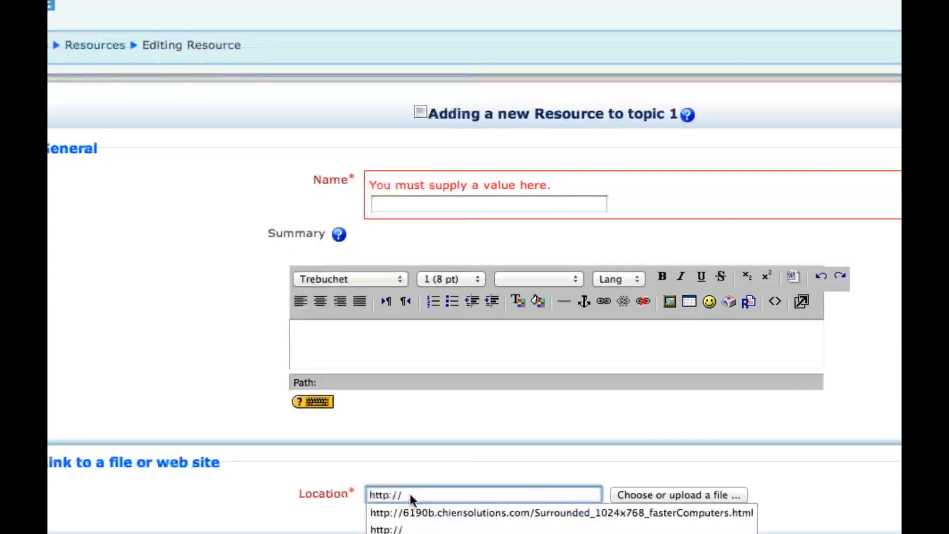
{"action": "left_click_drag", "start_coordinate": [410, 496], "coordinate": [382, 494]}
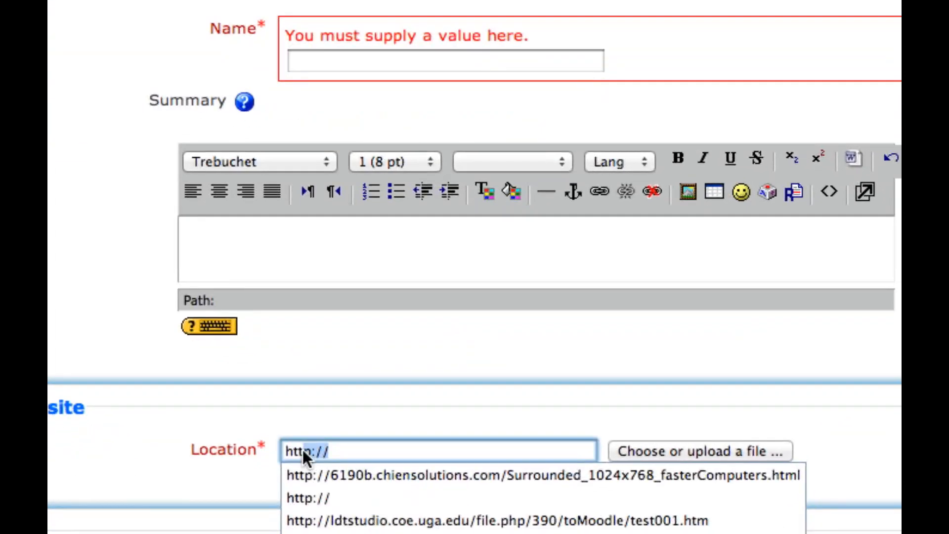
{"action": "key", "text": "BackSpace"}
{"action": "key", "text": "BackSpace"}
{"action": "key", "text": "BackSpace"}
{"action": "key", "text": "BackSpace"}
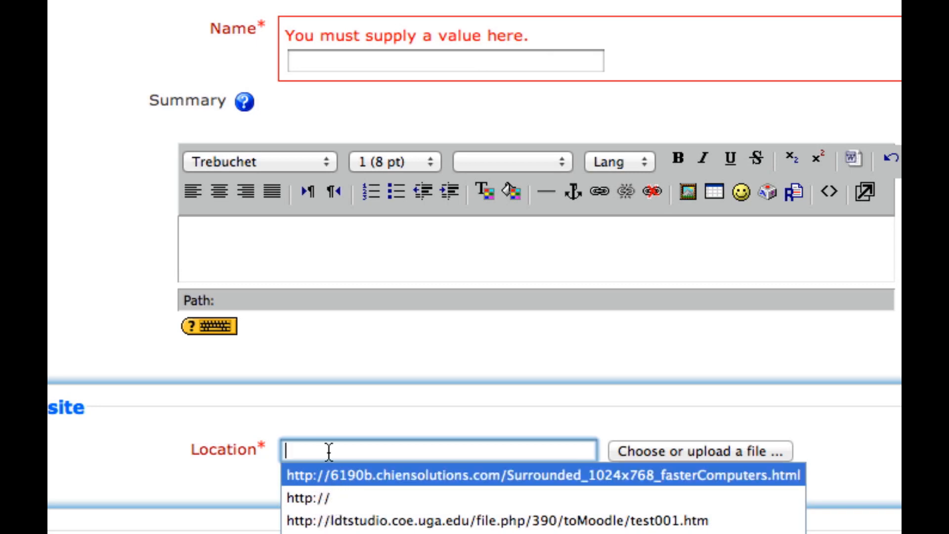
{"action": "left_click", "coordinate": [294, 402]}
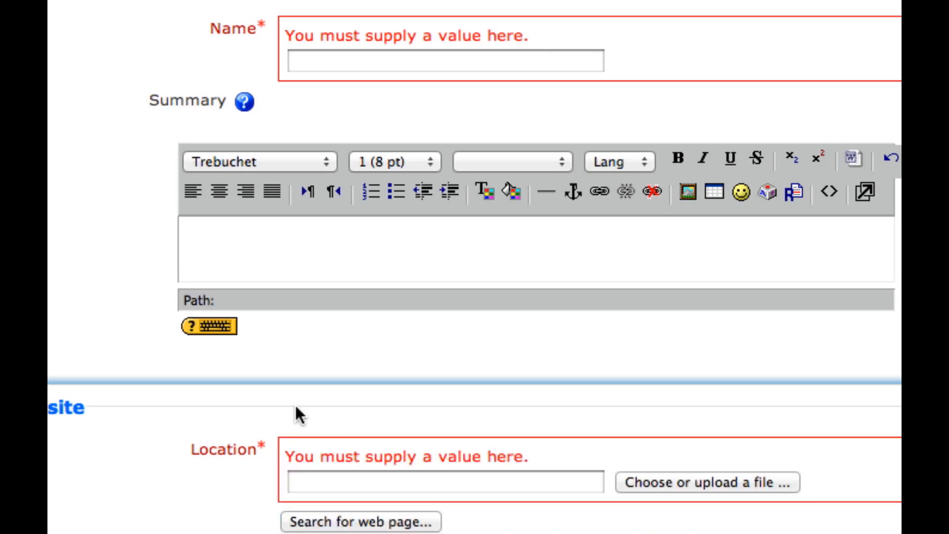
{"action": "left_click", "coordinate": [315, 480]}
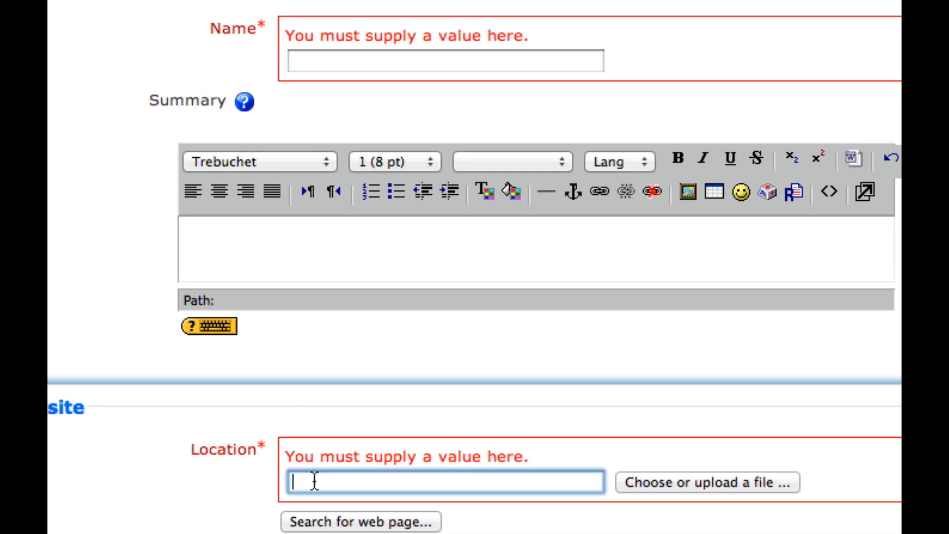
{"action": "key", "text": "super+v"}
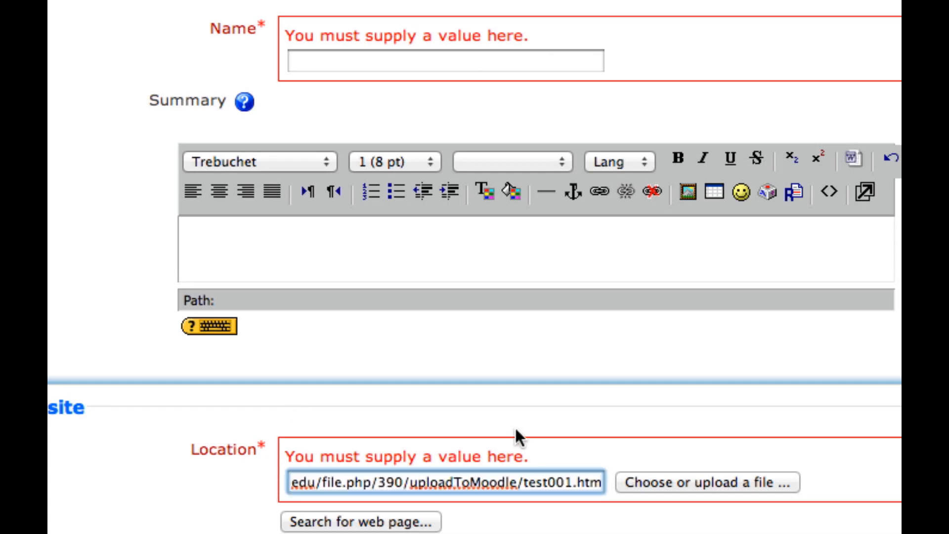
{"action": "left_click", "coordinate": [630, 393]}
- Name the new resource "My test upload project"
{"action": "left_click", "coordinate": [378, 60]}
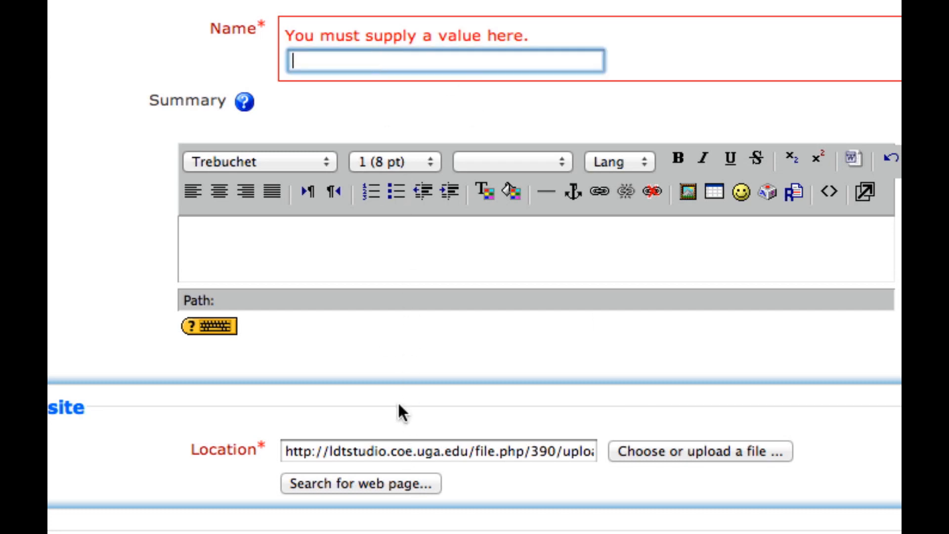
{"action": "left_click", "coordinate": [361, 59]}
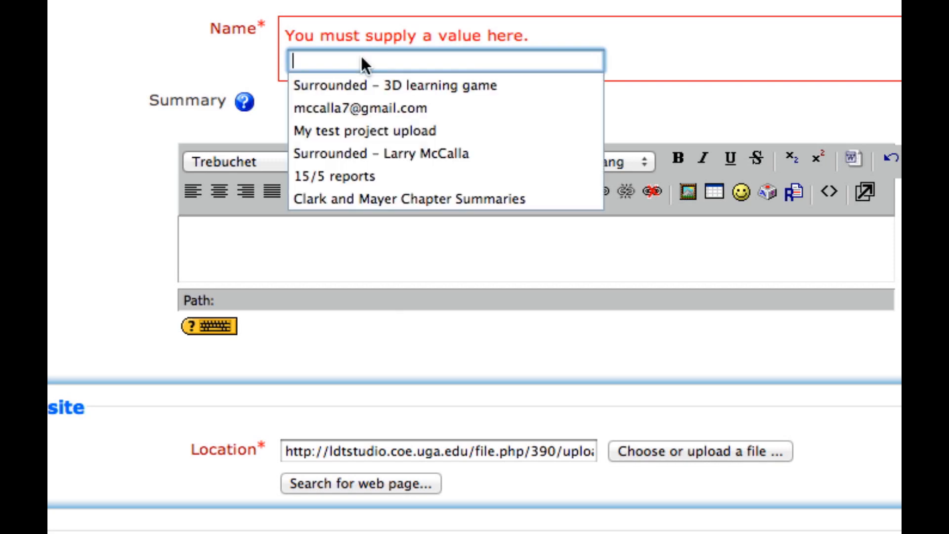
{"action": "left_click", "coordinate": [166, 24]}
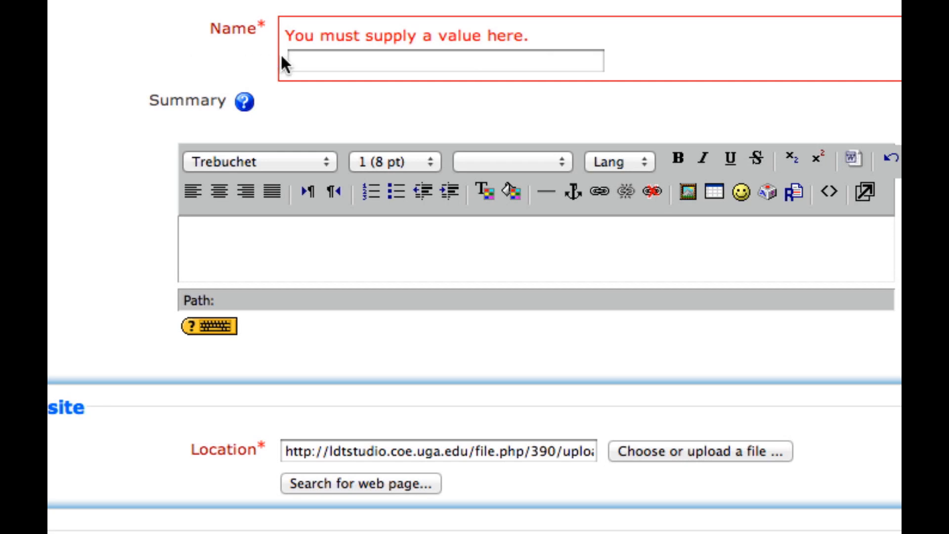
{"action": "left_click", "coordinate": [309, 60]}
{"action": "type", "text": "M"}
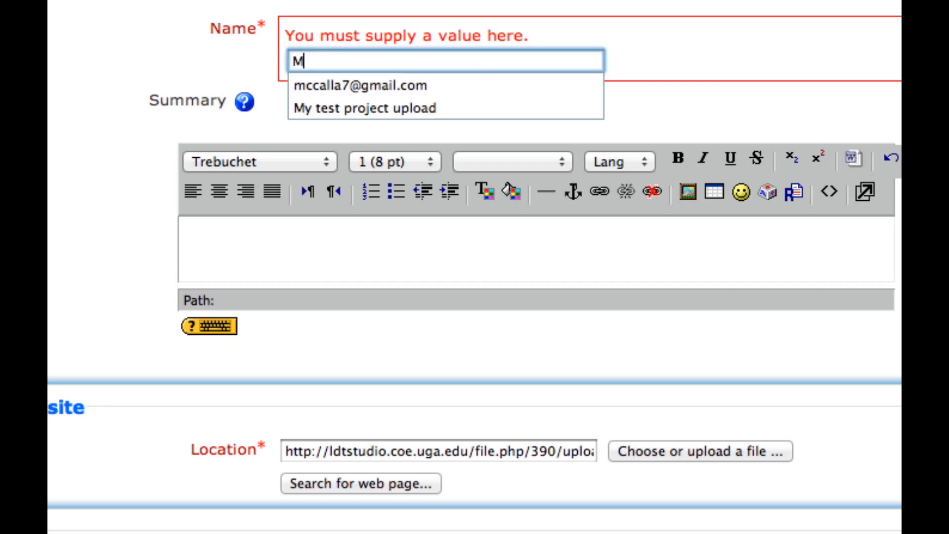
{"action": "type", "text": "y test up"}
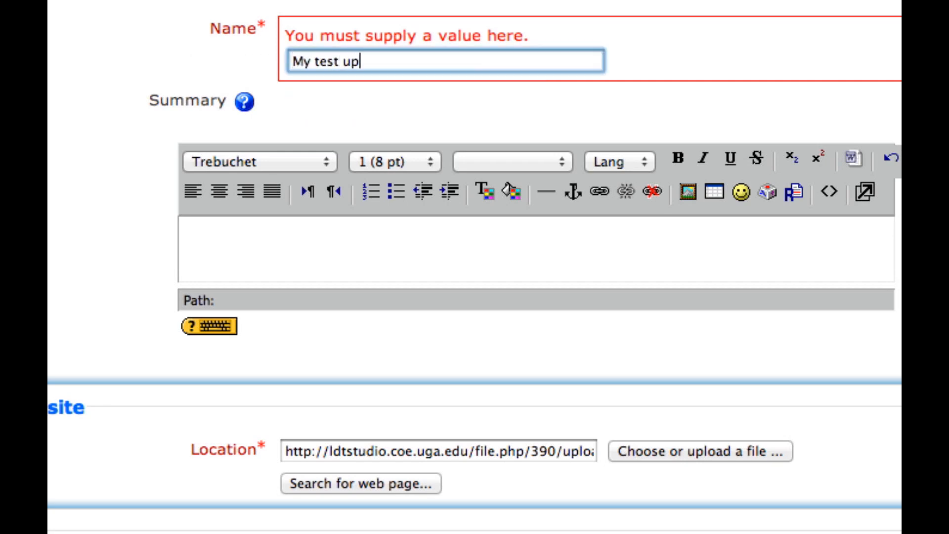
{"action": "type", "text": "load project"}
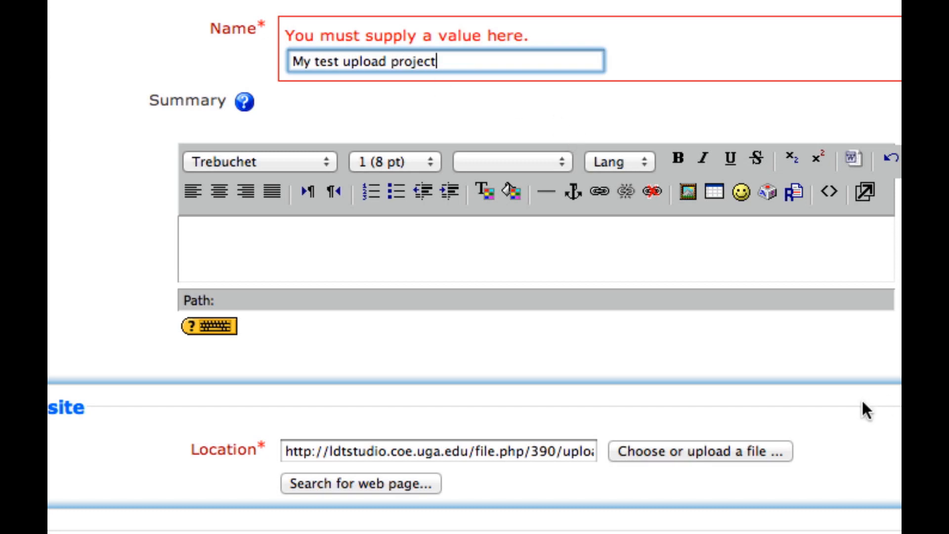
{"action": "key", "text": "Tab"}
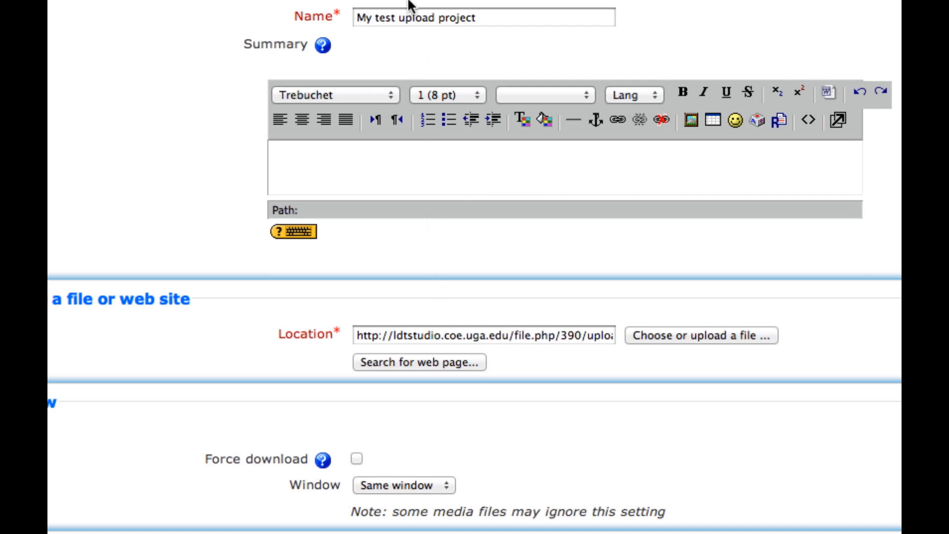
- Set the resource to open in a new window, save it and return to the course
{"action": "left_click", "coordinate": [404, 485]}
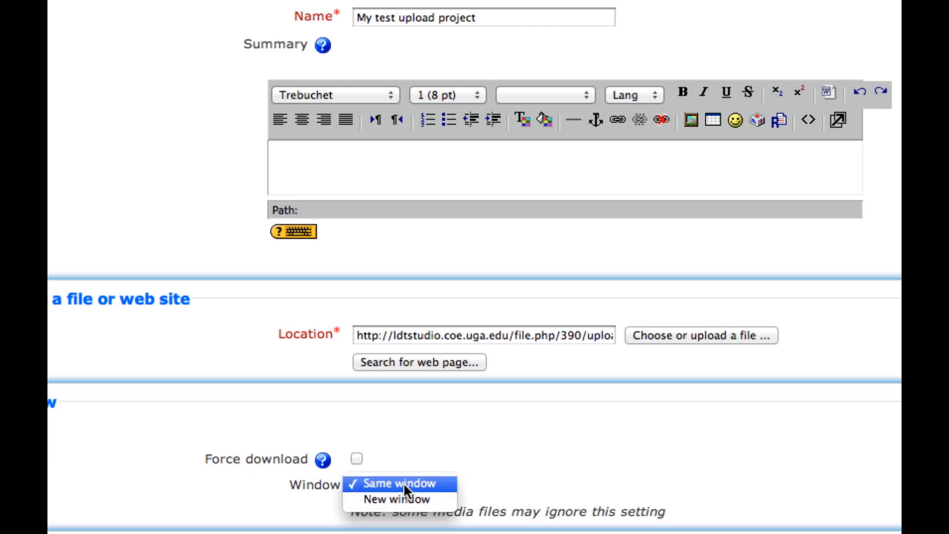
{"action": "left_click", "coordinate": [437, 500]}
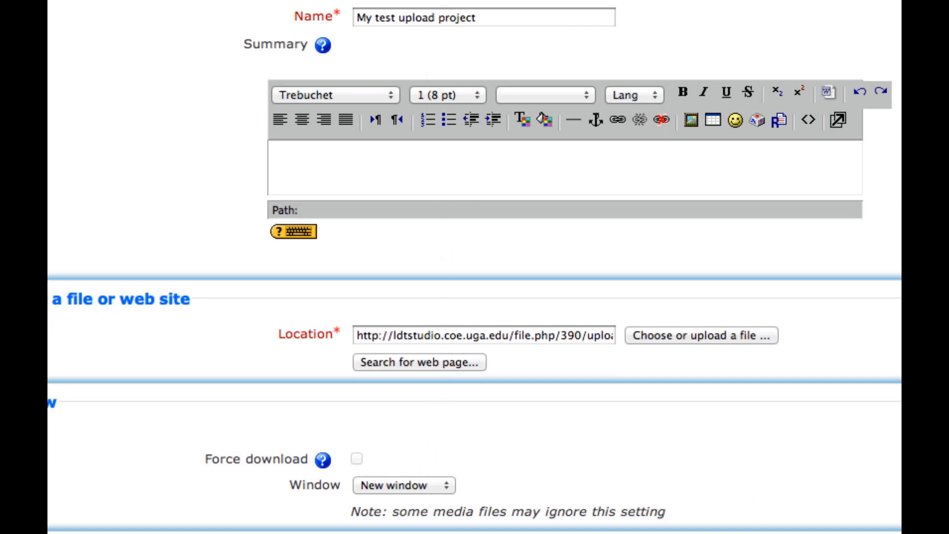
{"action": "left_click", "coordinate": [485, 438]}
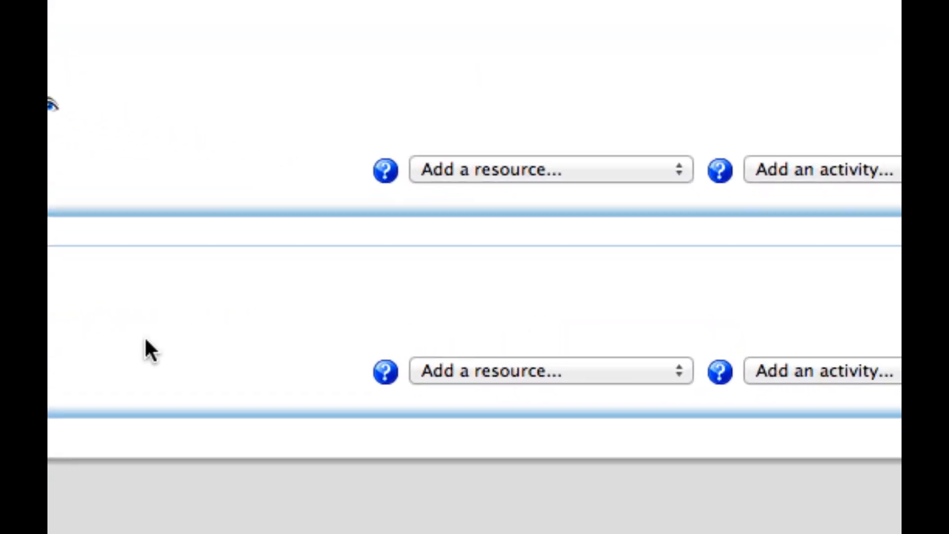
- Add a label reading "This is my test upload to the Moodle site." to topic 1 and save it to the course
{"action": "left_click", "coordinate": [501, 366]}
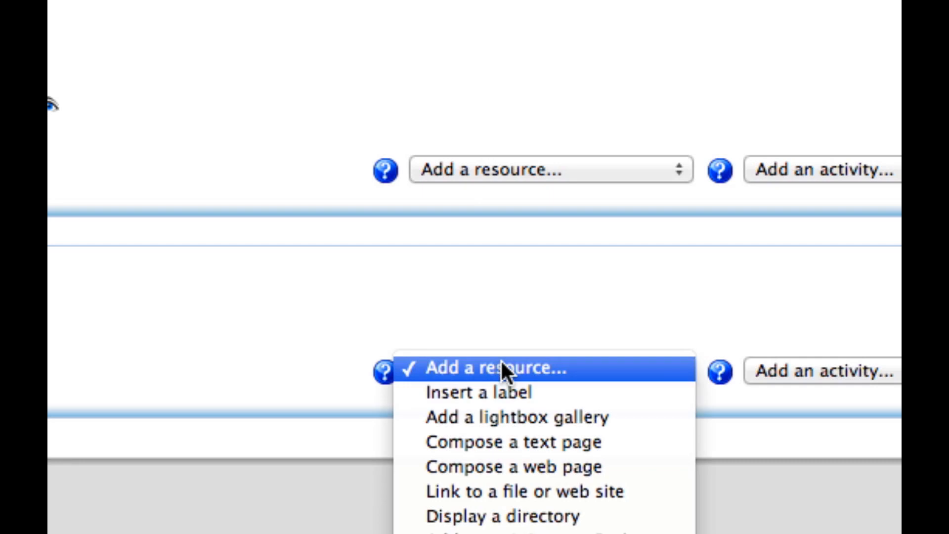
{"action": "left_click", "coordinate": [597, 386]}
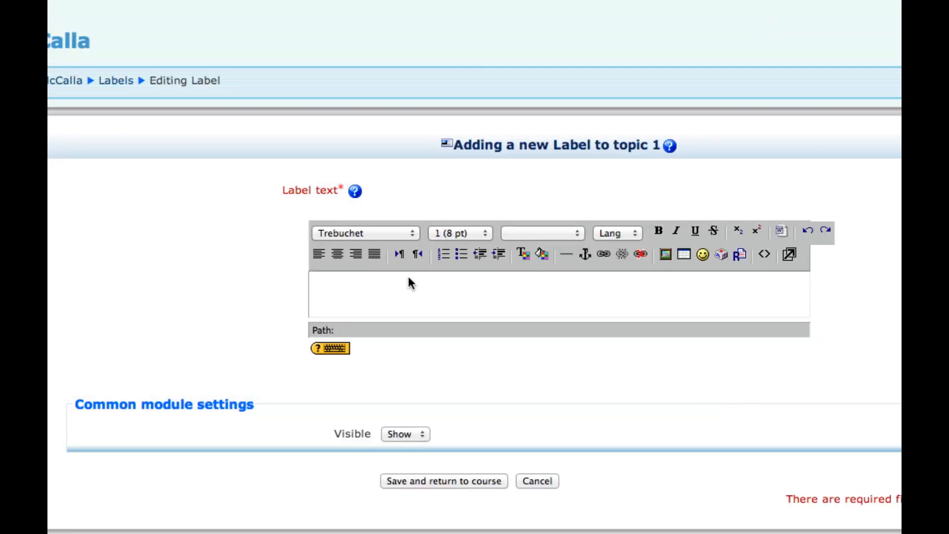
{"action": "left_click", "coordinate": [370, 293]}
{"action": "type", "text": "This is my t"}
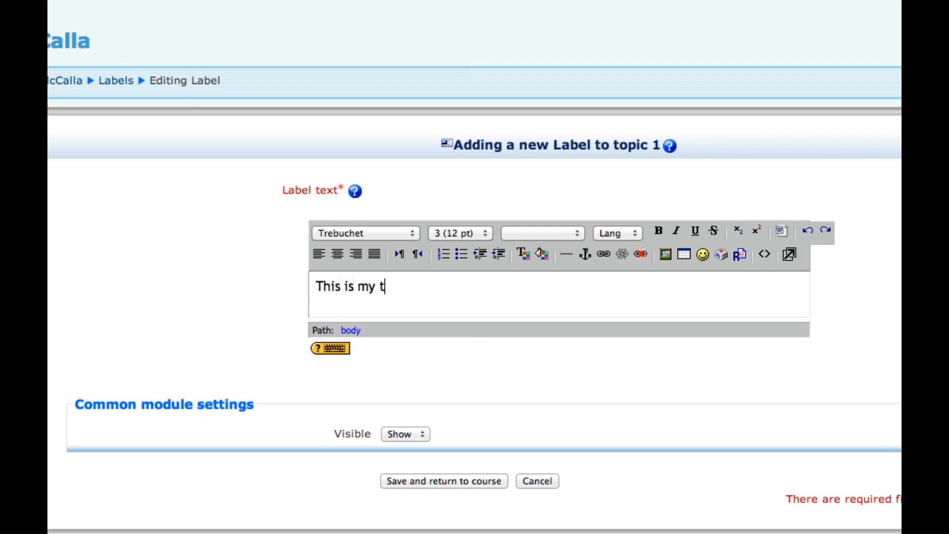
{"action": "type", "text": "est upload to the "}
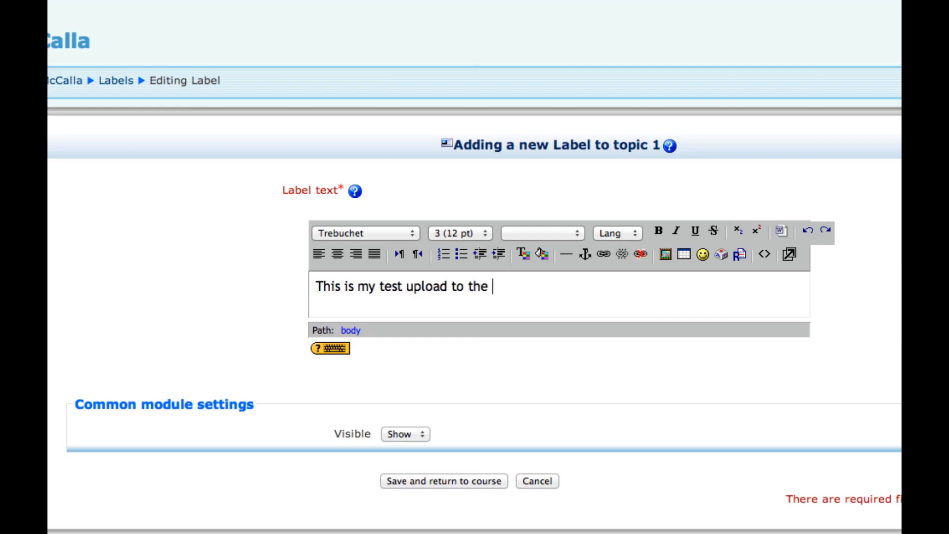
{"action": "type", "text": "oodle site"}
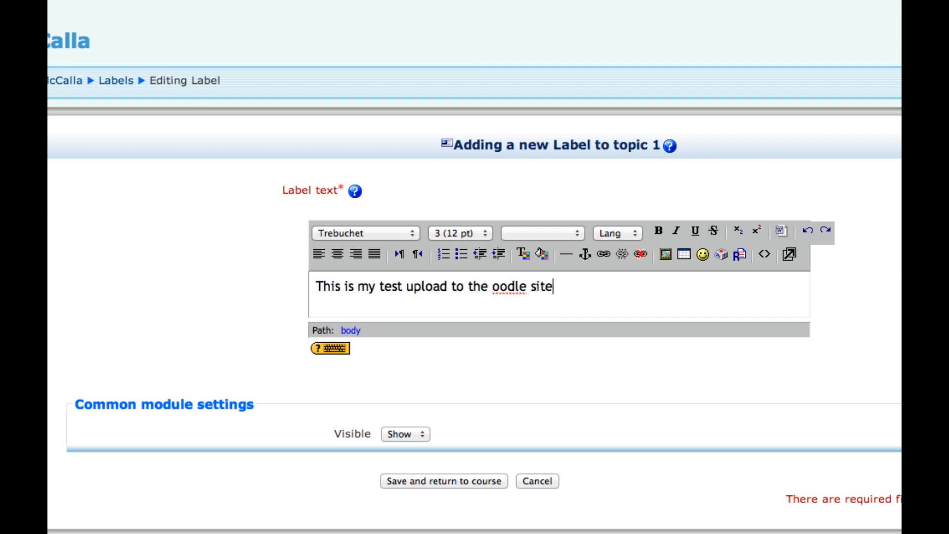
{"action": "left_click", "coordinate": [493, 287]}
{"action": "type", "text": "M"}
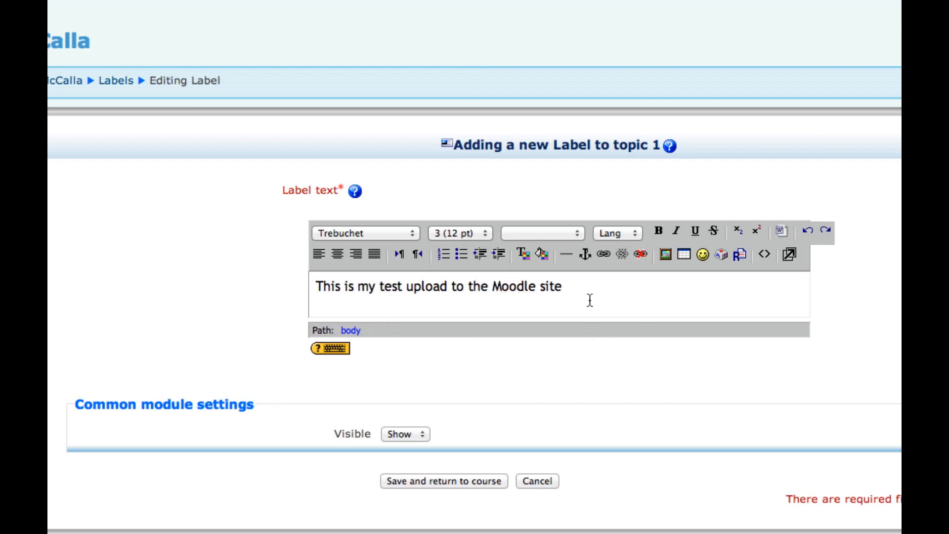
{"action": "left_click", "coordinate": [577, 291]}
{"action": "type", "text": "."}
{"action": "left_click", "coordinate": [451, 481]}
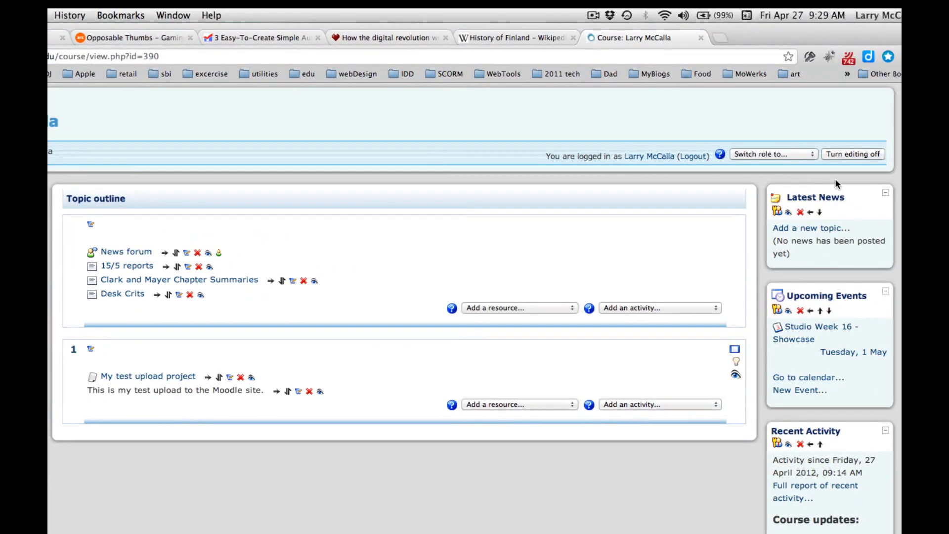
- Turn off course editing, then test the "My test upload project" link and close the tab it opens
{"action": "left_click", "coordinate": [865, 152]}
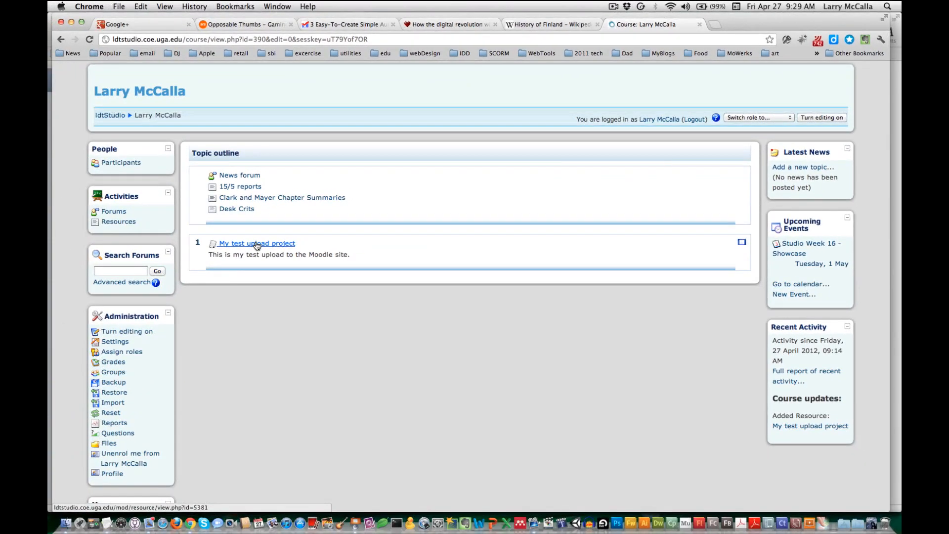
{"action": "left_click", "coordinate": [257, 243]}
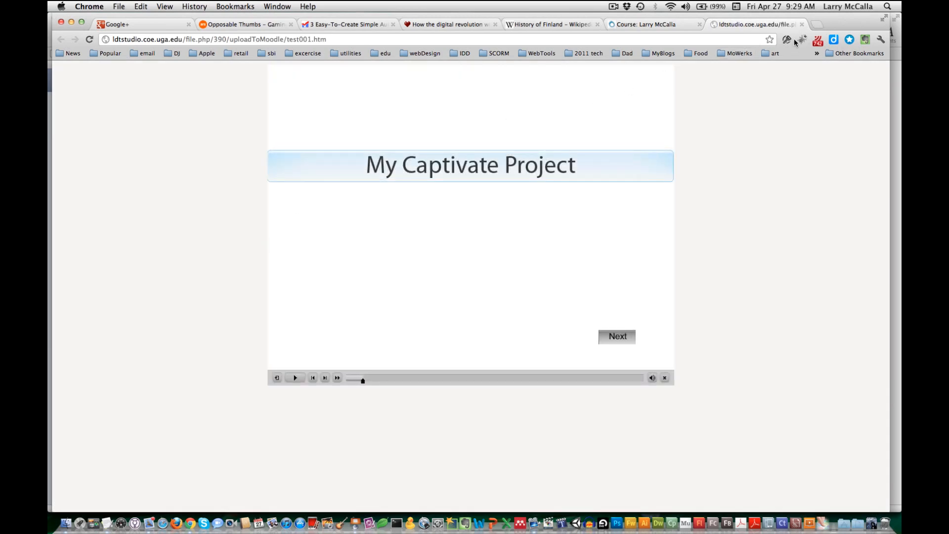
{"action": "left_click", "coordinate": [801, 24]}
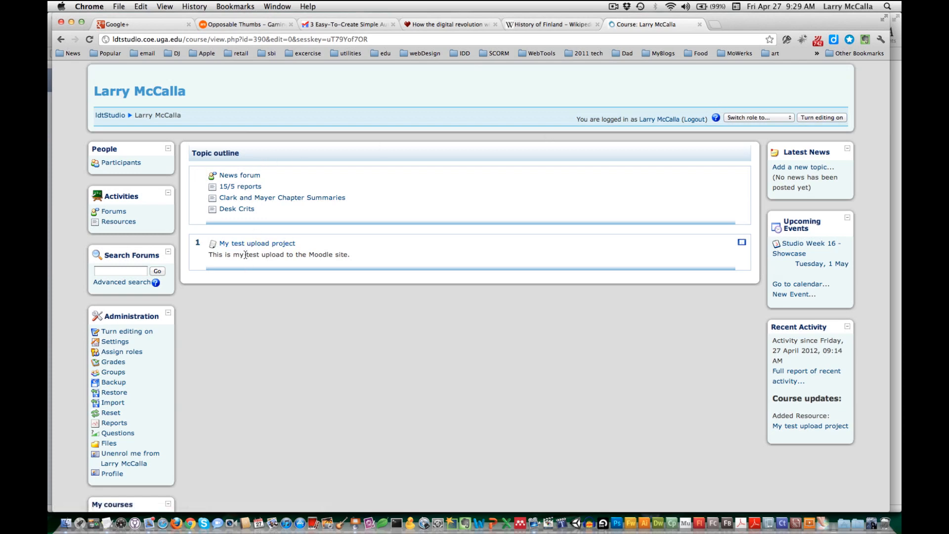
- Return to the ldtStudio home page and log out of the site
{"action": "left_click", "coordinate": [117, 115]}
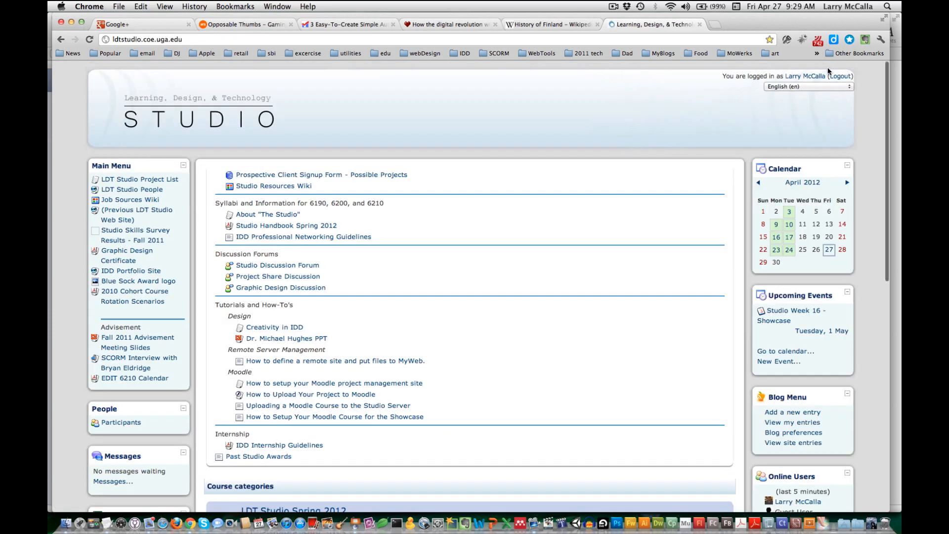
{"action": "left_click", "coordinate": [840, 77]}
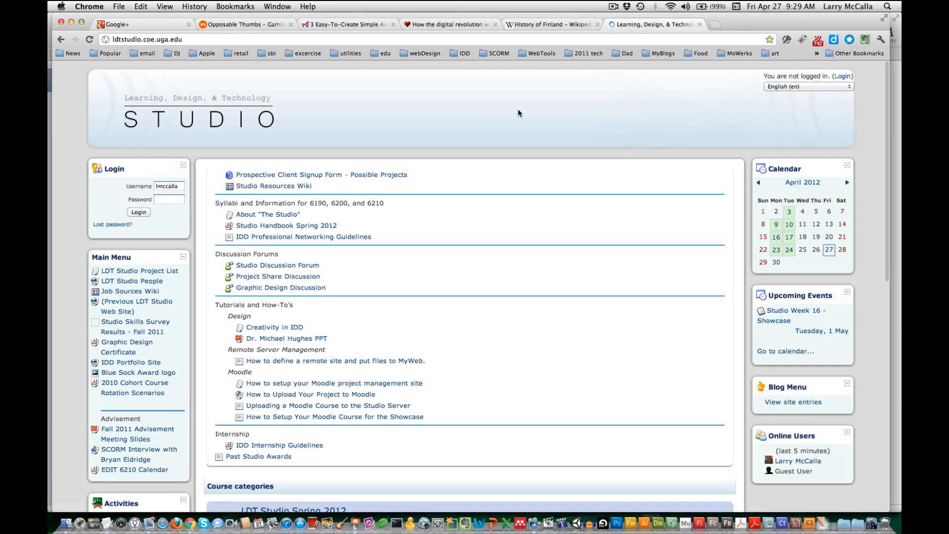